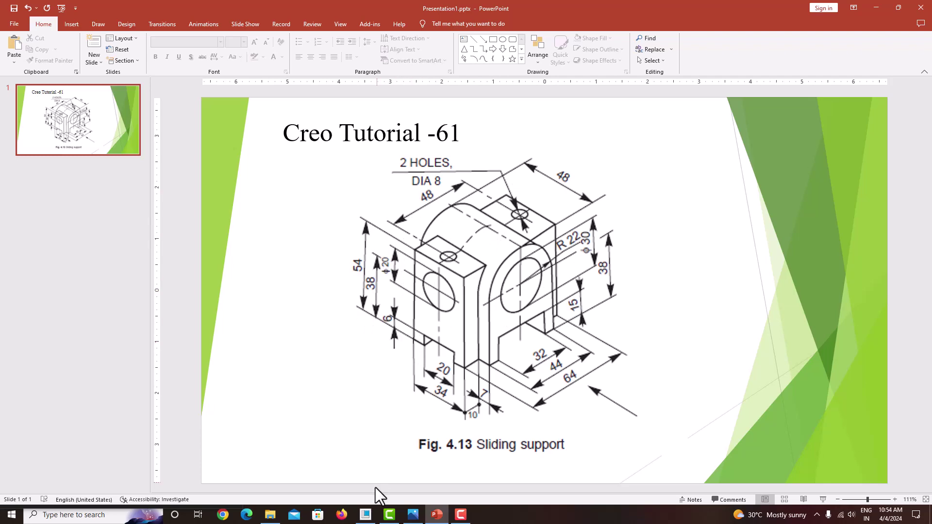
Bring Creo forward and close the old PRT0006 part, leaving the empty Home screen.
click(366, 514)
middle_drag(537, 281, 420, 320)
click(18, 24)
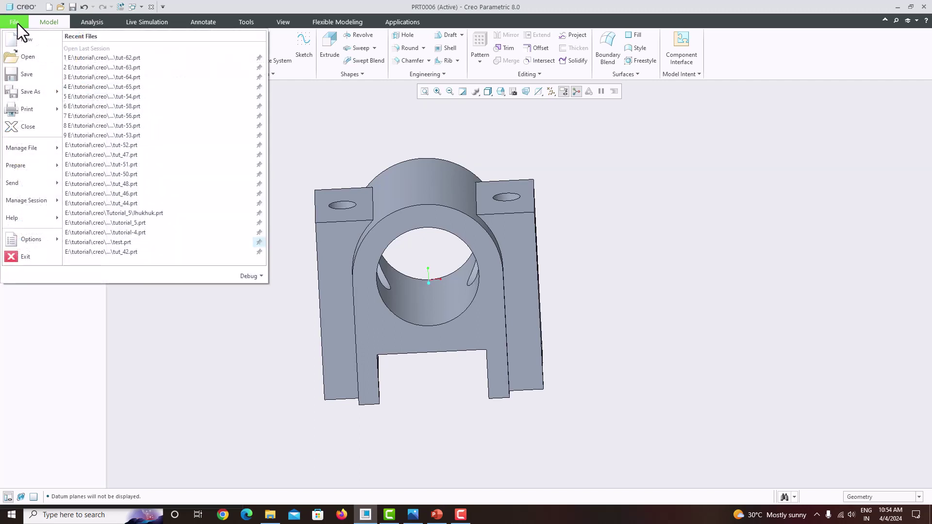
click(39, 127)
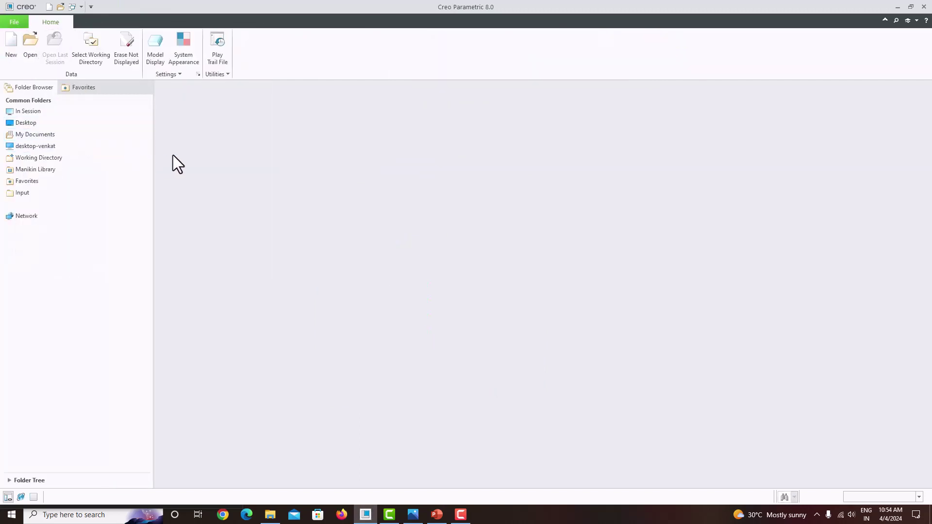
Create a new solid part from the mmns_part_solid_abs template with all datum types shown.
click(19, 51)
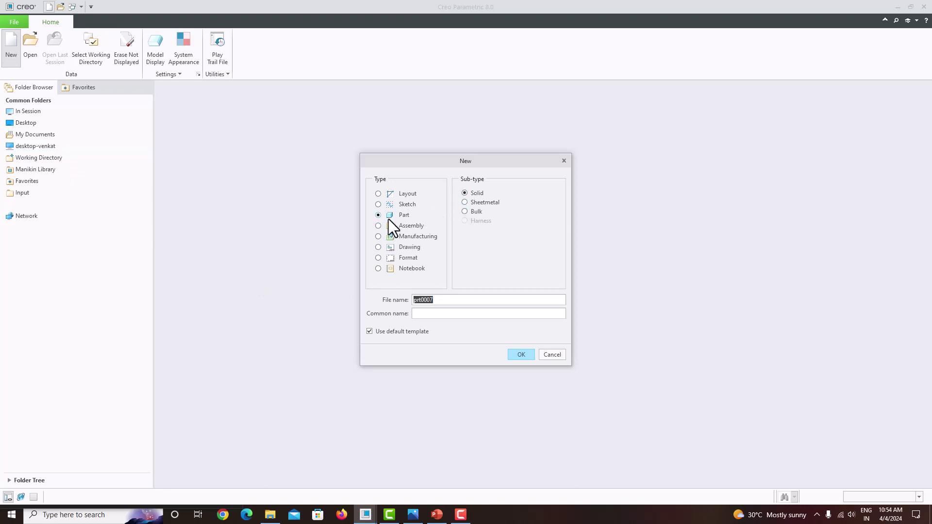
click(380, 332)
click(521, 355)
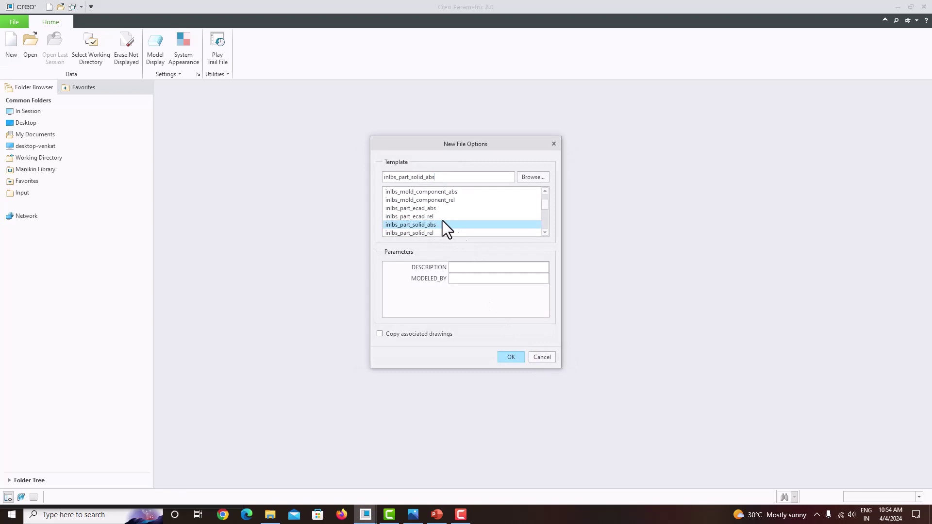
scroll(438, 218, down, 2)
click(438, 234)
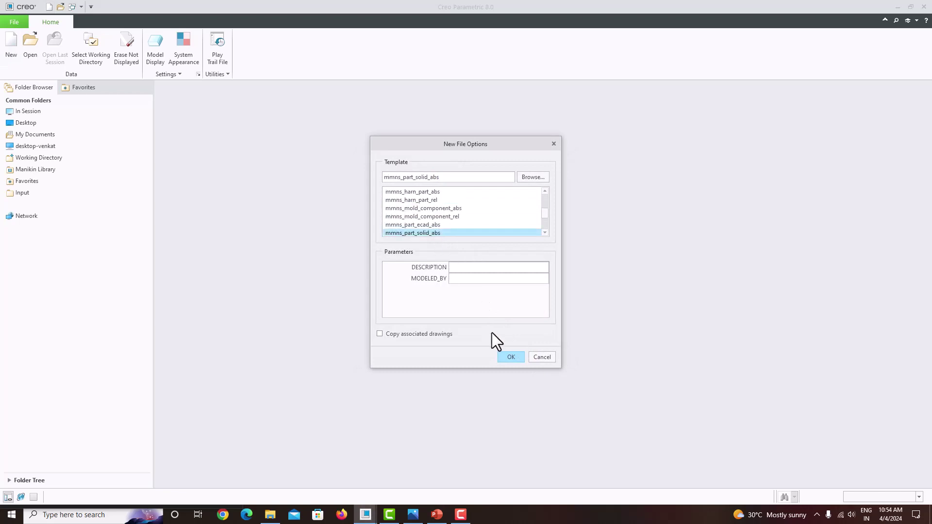
click(506, 358)
click(551, 92)
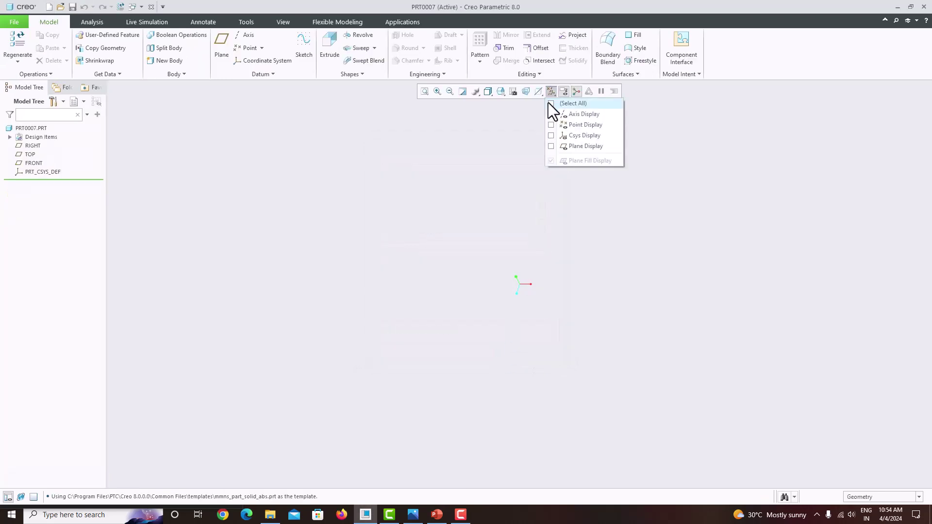
click(549, 103)
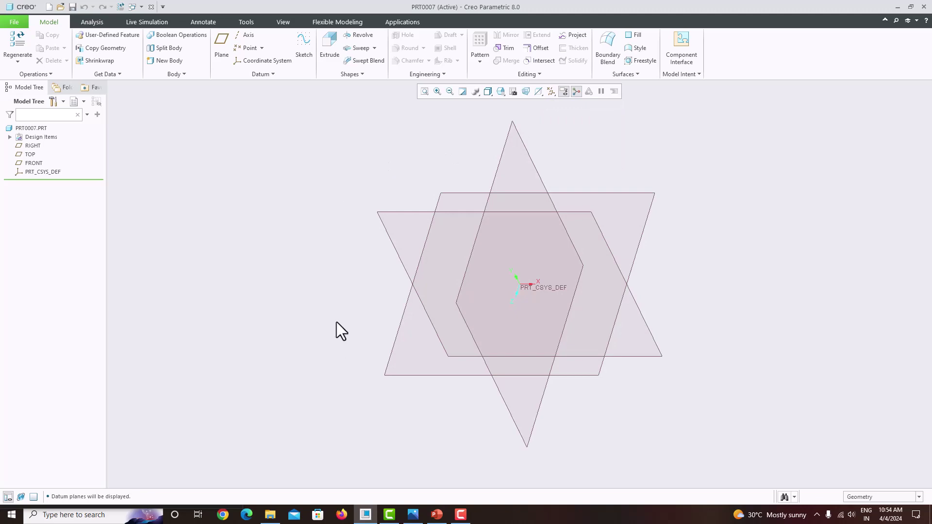
Place Creo on the right half beside the Sliding support drawing image.
key(super+Right)
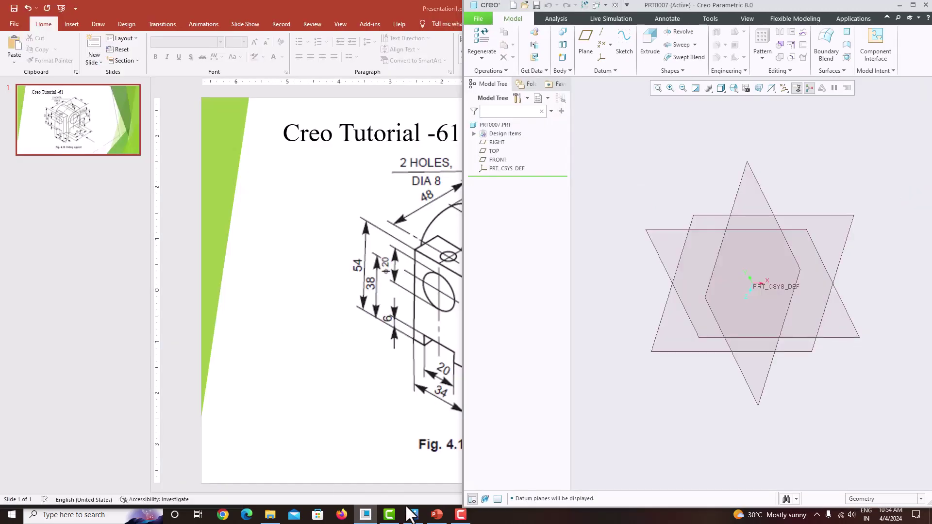
click(411, 513)
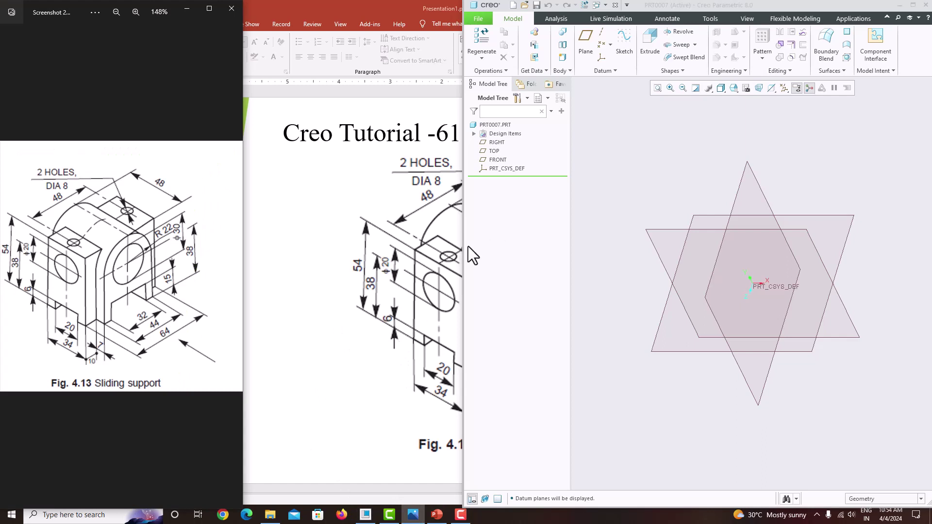
drag(462, 248, 241, 248)
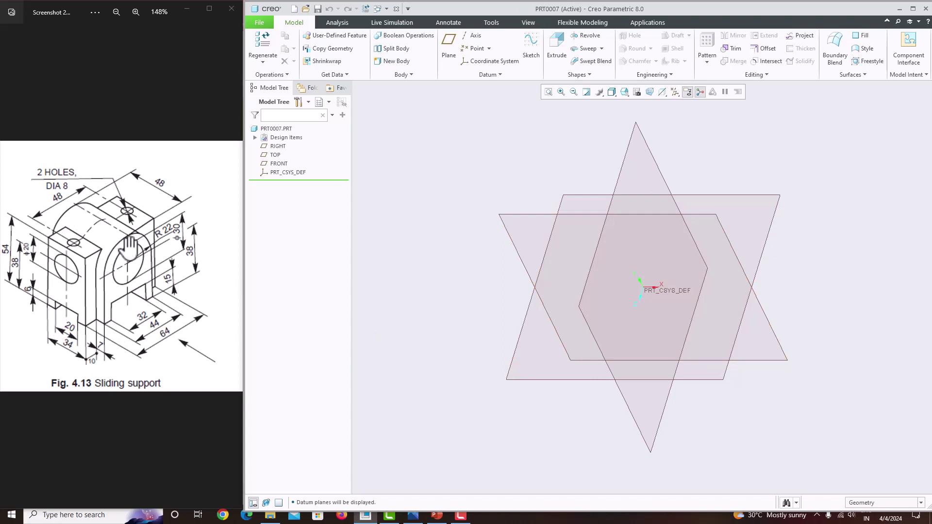
Start a sketch on the FRONT plane and add two centerlines through the origin.
click(536, 214)
click(531, 49)
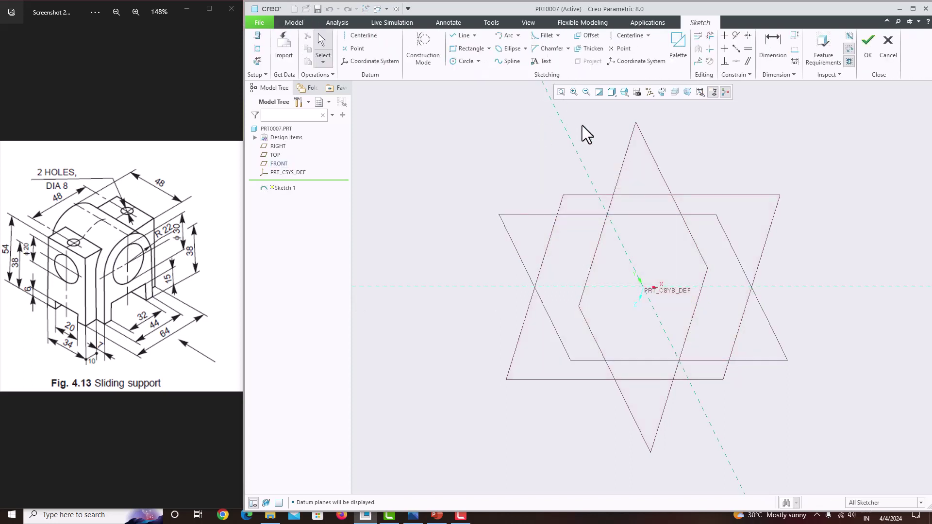
click(663, 92)
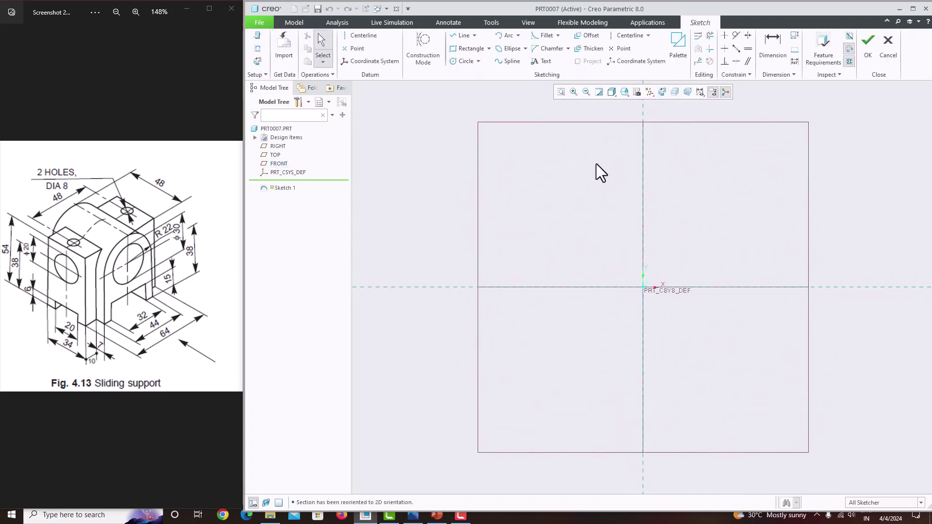
click(629, 39)
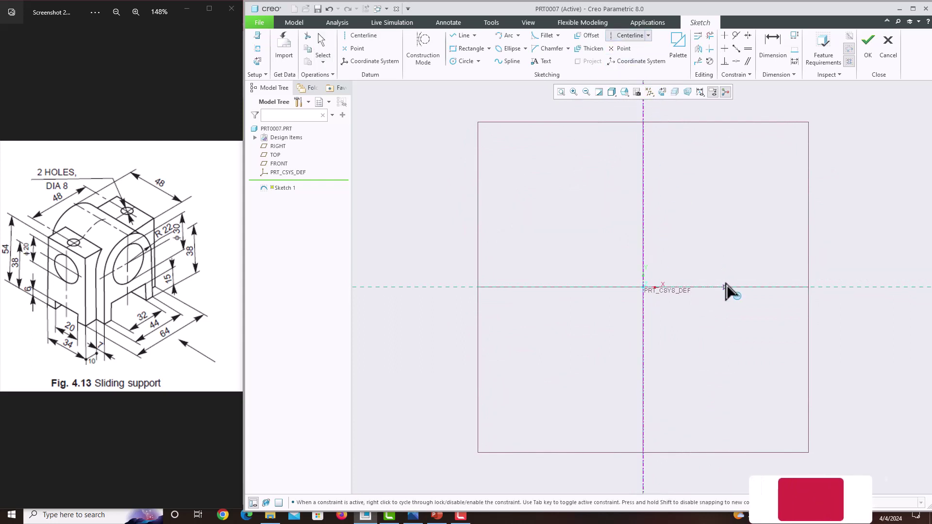
click(727, 288)
click(697, 286)
middle_click(702, 240)
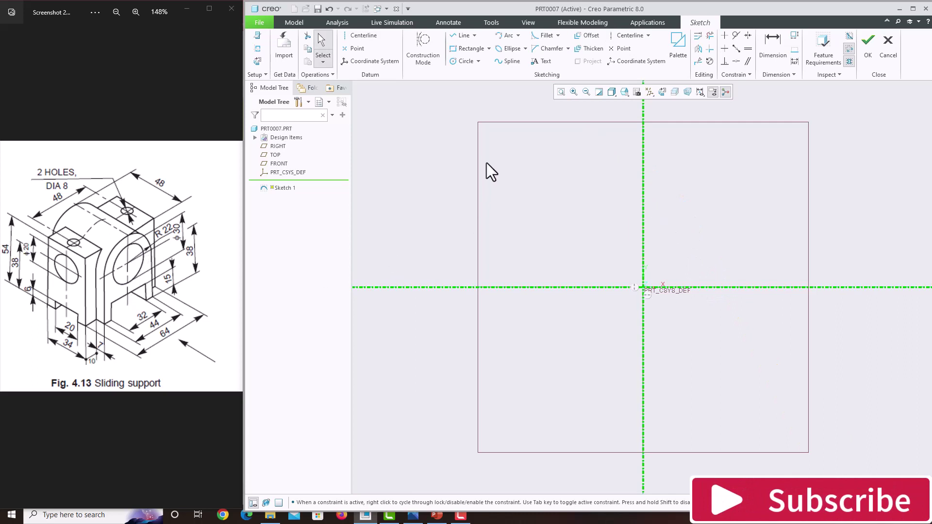
Draw a circle of radius 22 centred 38 above the horizontal axis.
click(460, 62)
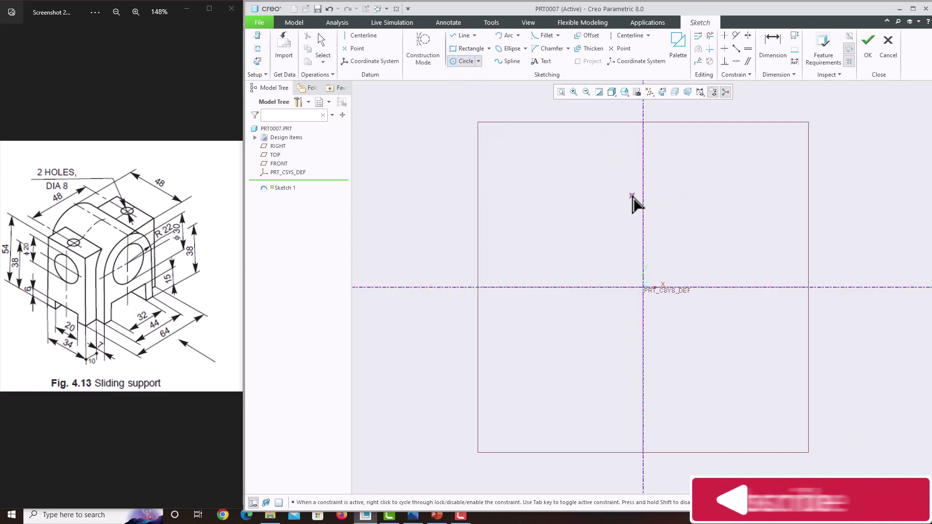
click(644, 165)
click(596, 143)
middle_click(494, 140)
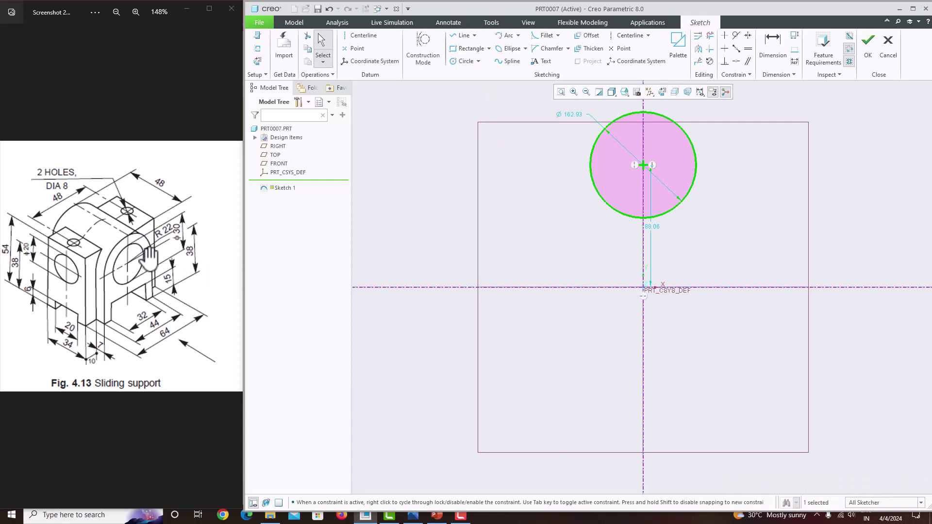
click(781, 50)
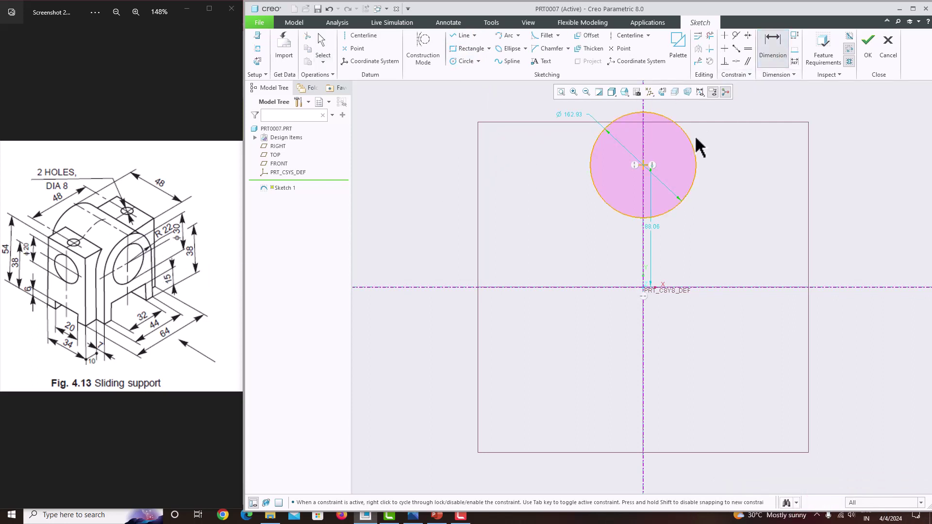
middle_click(711, 142)
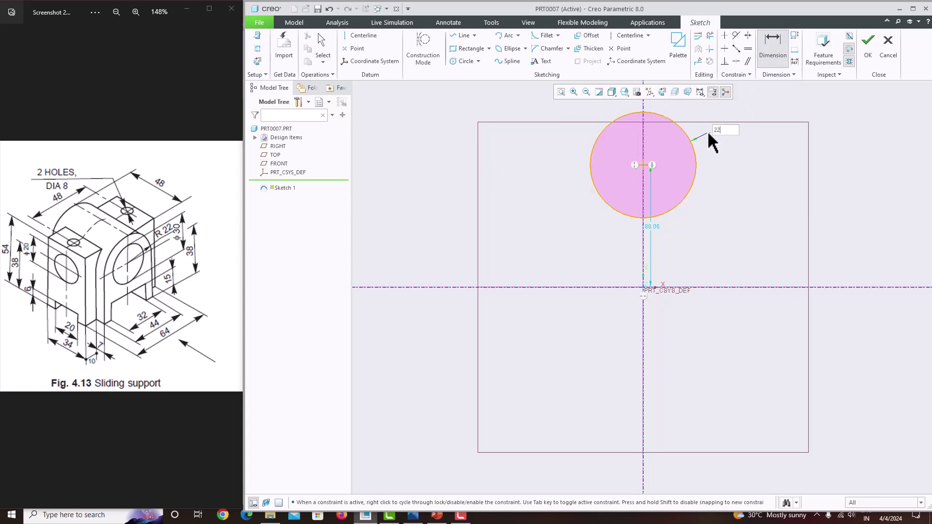
key(Return)
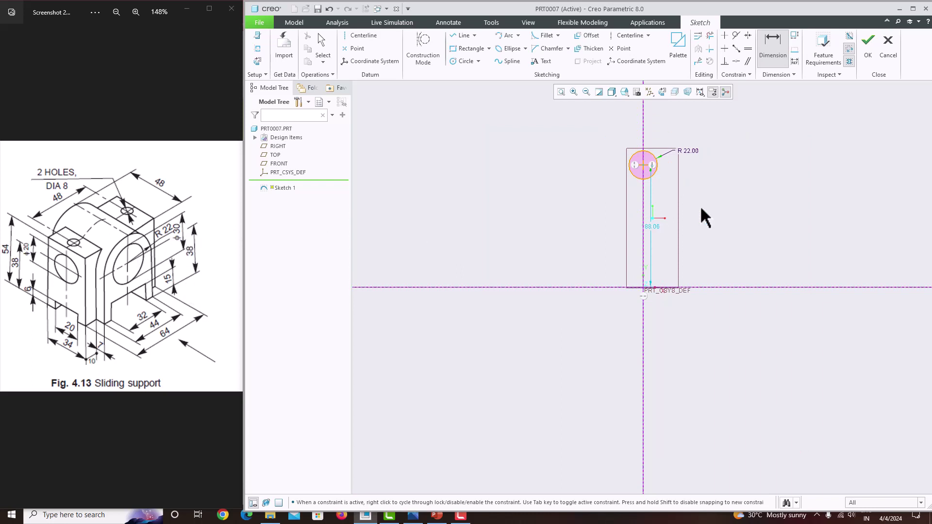
double_click(654, 227)
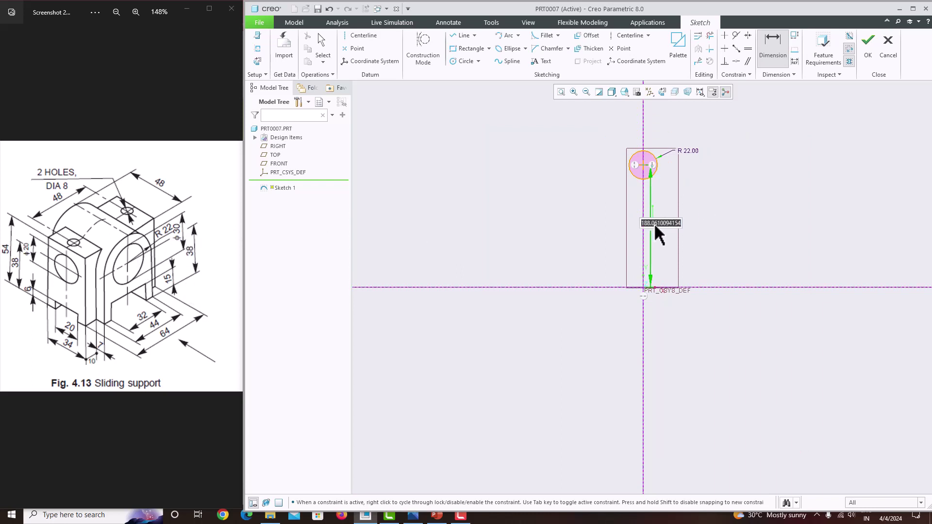
text(38)
key(Return)
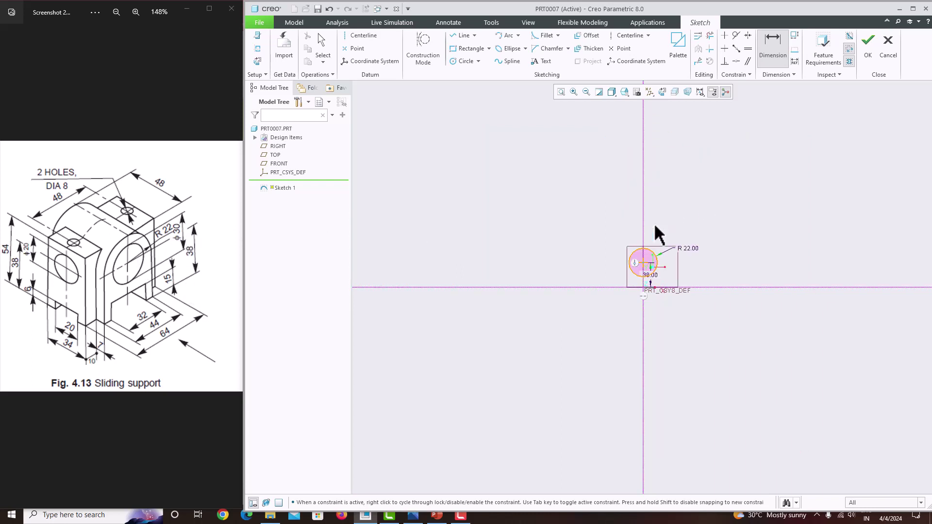
click(560, 91)
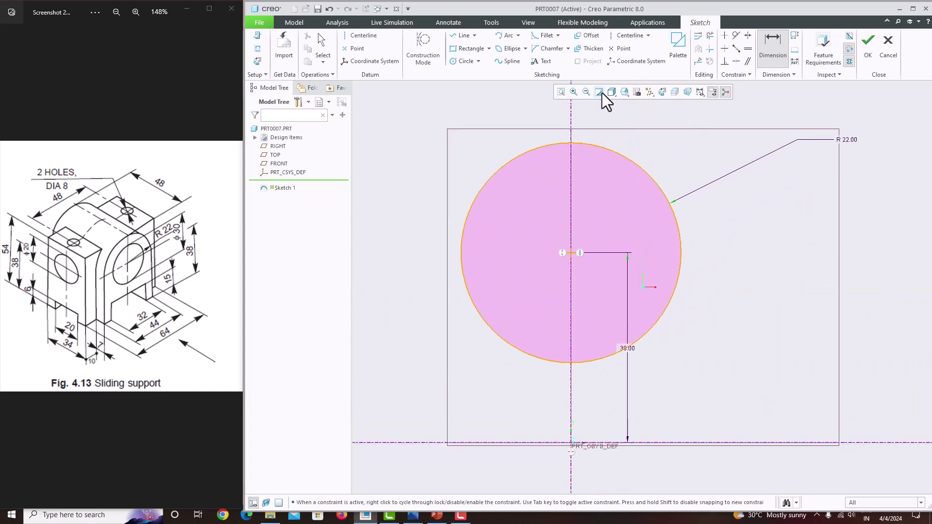
Draw vertical side lines from the circle's edges down to the axis, joined by a bottom line.
click(462, 36)
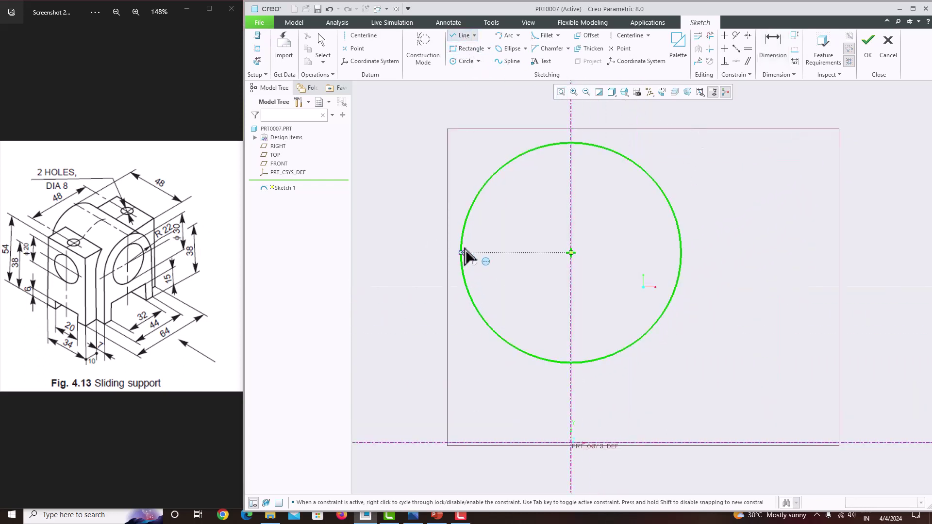
click(461, 252)
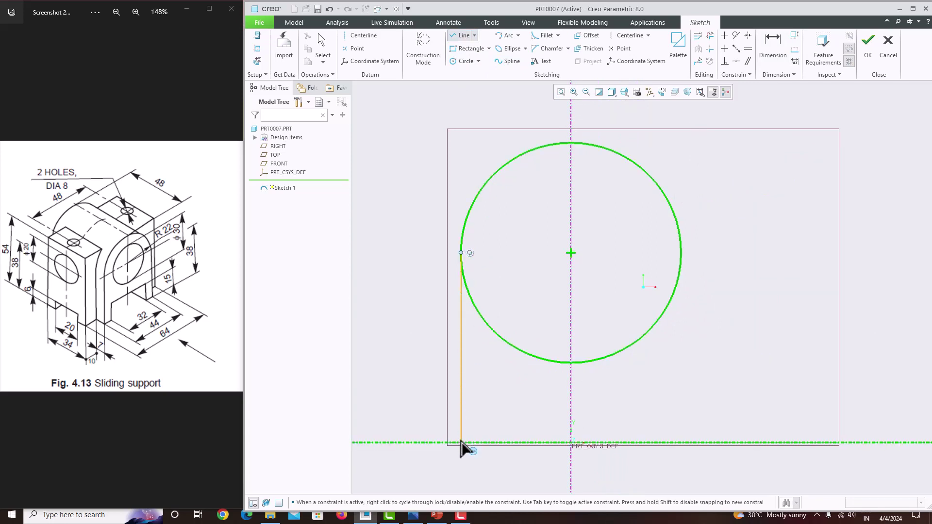
click(461, 442)
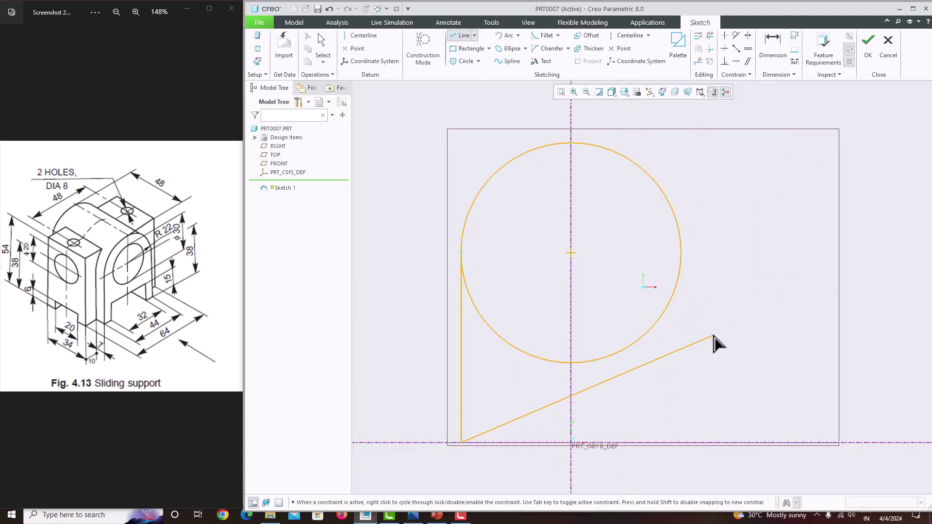
middle_click(701, 306)
click(681, 253)
click(681, 443)
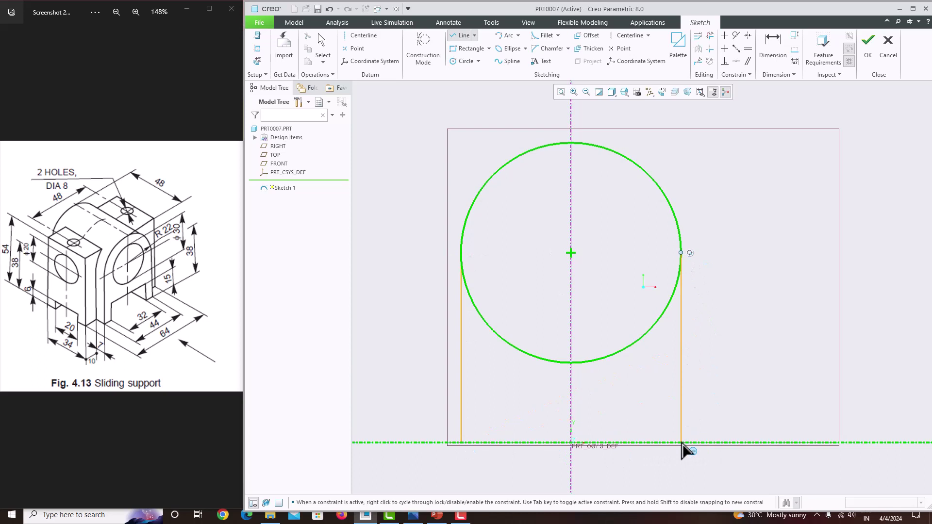
click(462, 443)
middle_click(497, 383)
middle_click(497, 382)
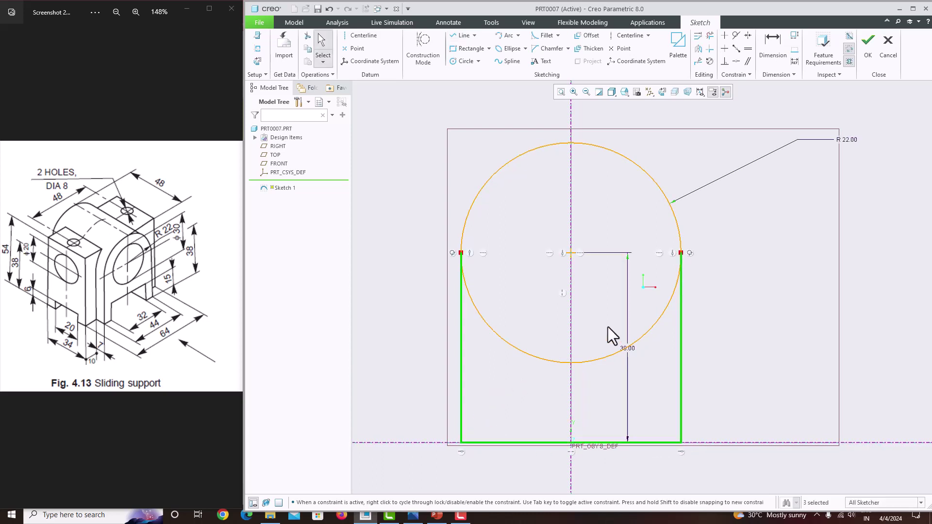
Trim away the circle's lower-left and lower-right arcs to leave the arch profile.
click(711, 39)
click(652, 325)
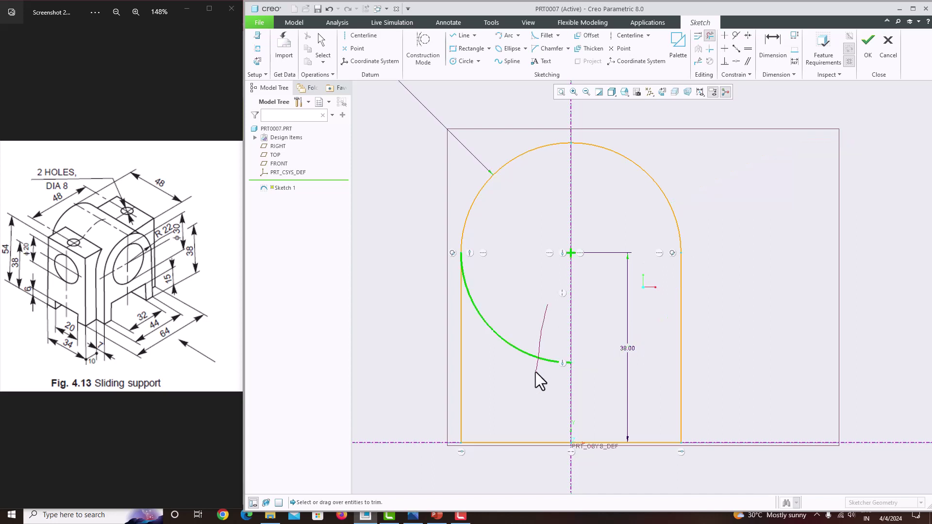
drag(535, 371, 543, 315)
middle_click(543, 315)
scroll(543, 315, up, 2)
mouse_move(542, 315)
middle_down()
mouse_move(575, 304)
mouse_move(613, 315)
middle_up()
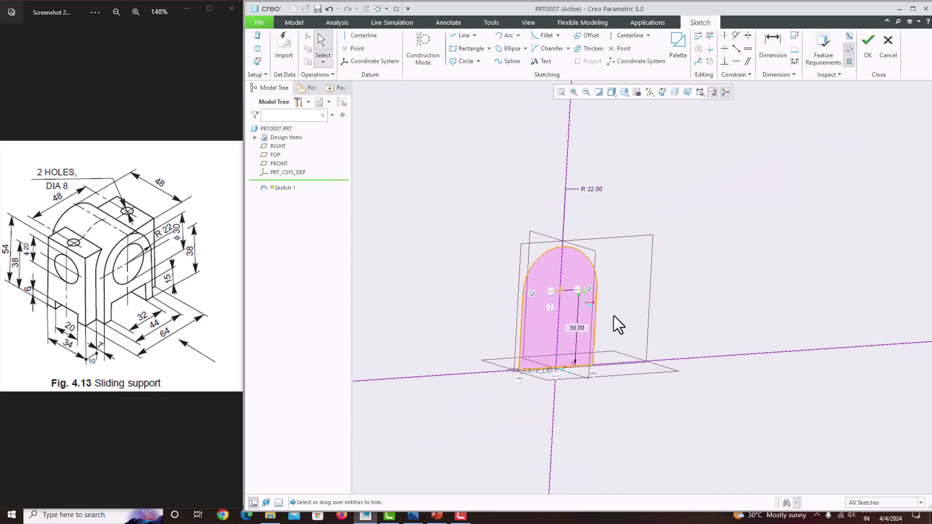
Finish the arch sketch and extrude it 48 deep into a solid body.
click(870, 61)
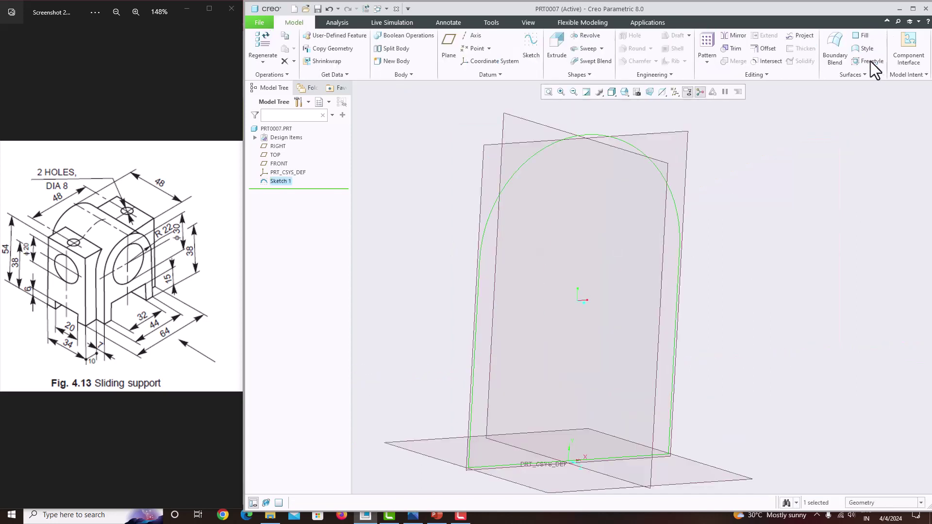
click(560, 56)
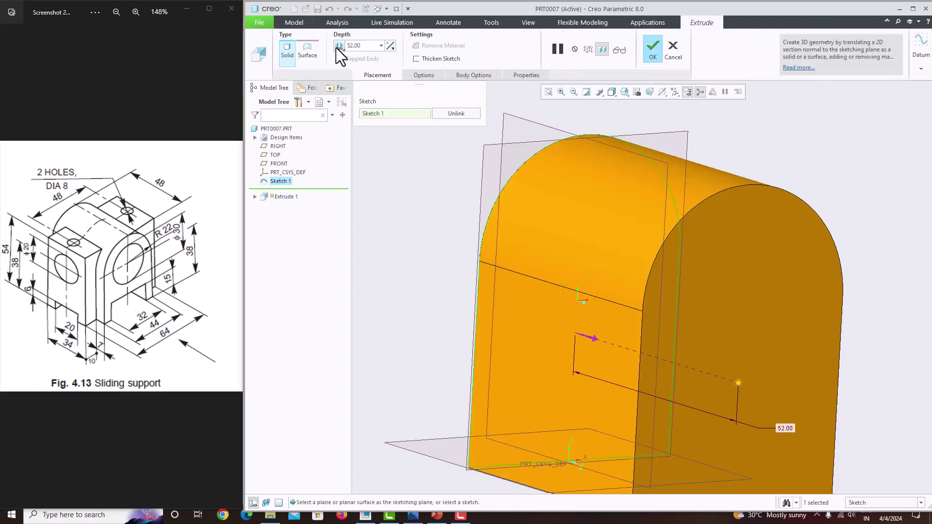
key(ctrl+d)
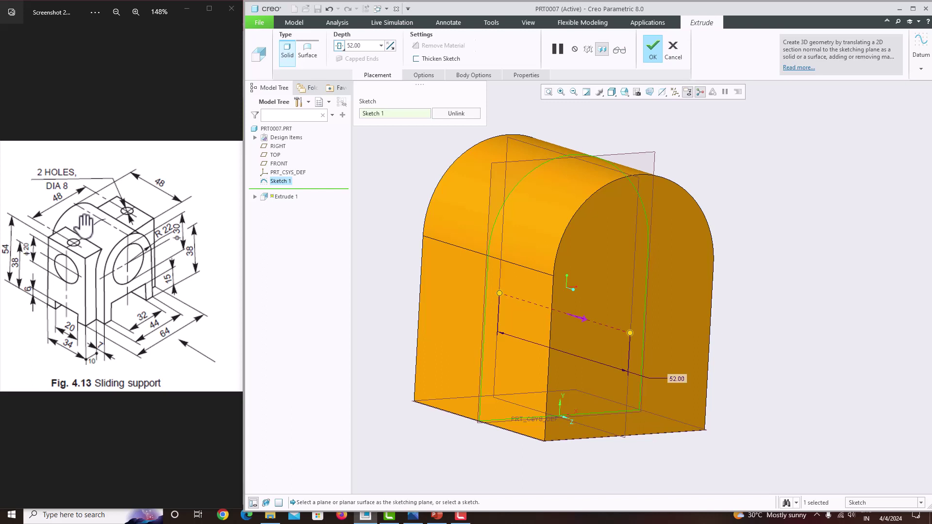
double_click(368, 46)
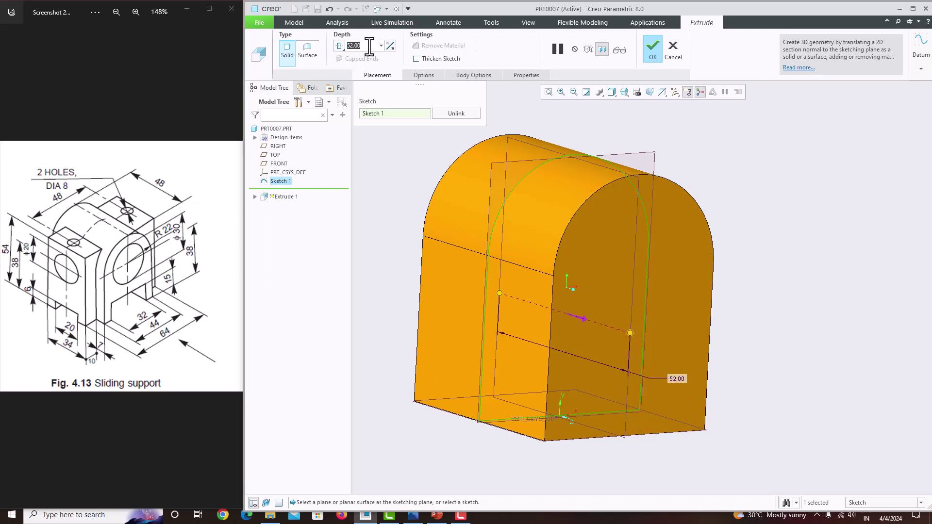
text(48)
key(Return)
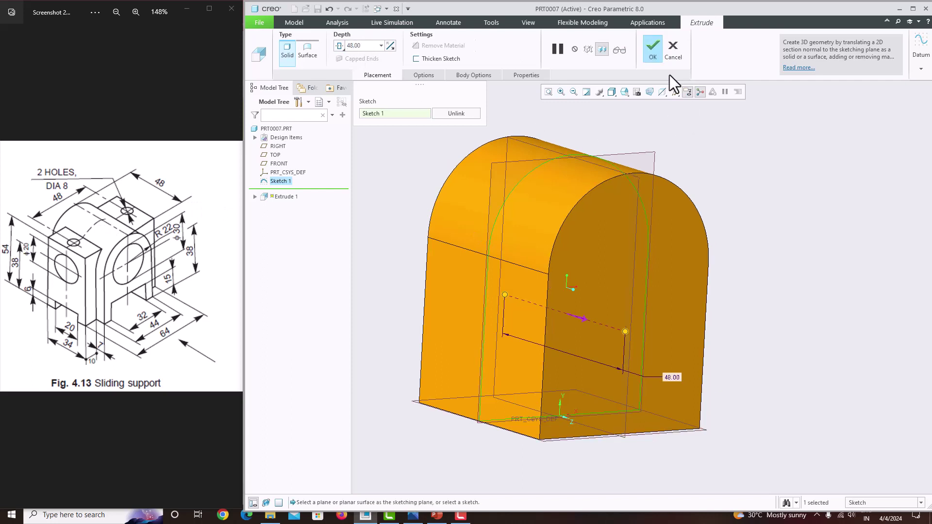
click(651, 54)
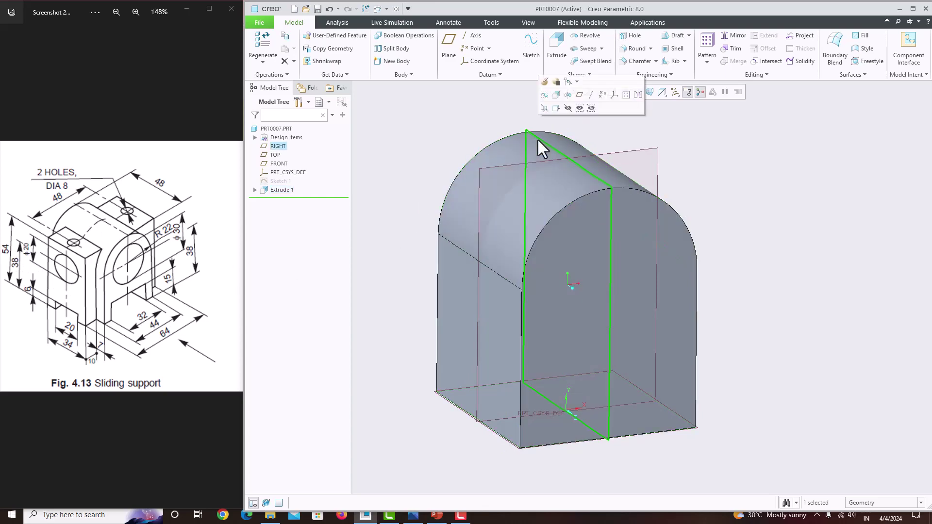
On the RIGHT plane, draw a vertical centerline and a rectangle down to the base.
click(544, 94)
click(661, 92)
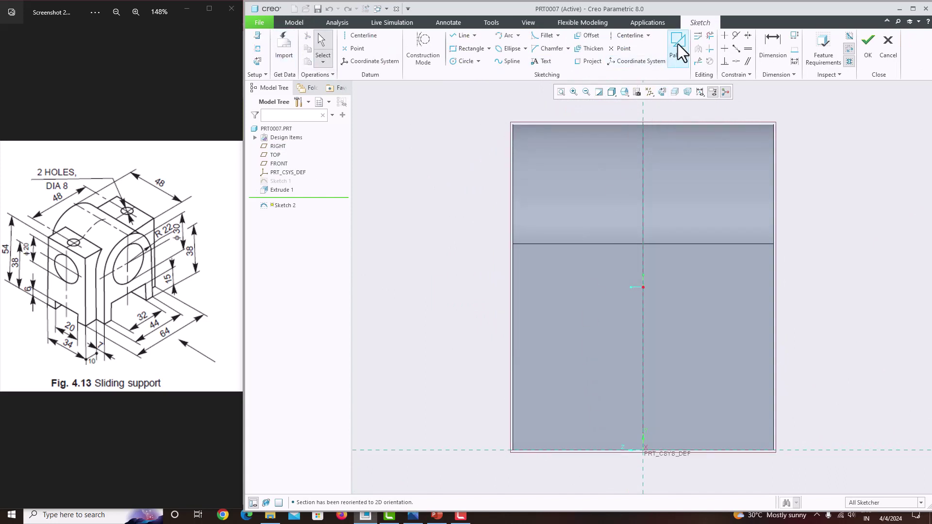
click(634, 34)
click(644, 156)
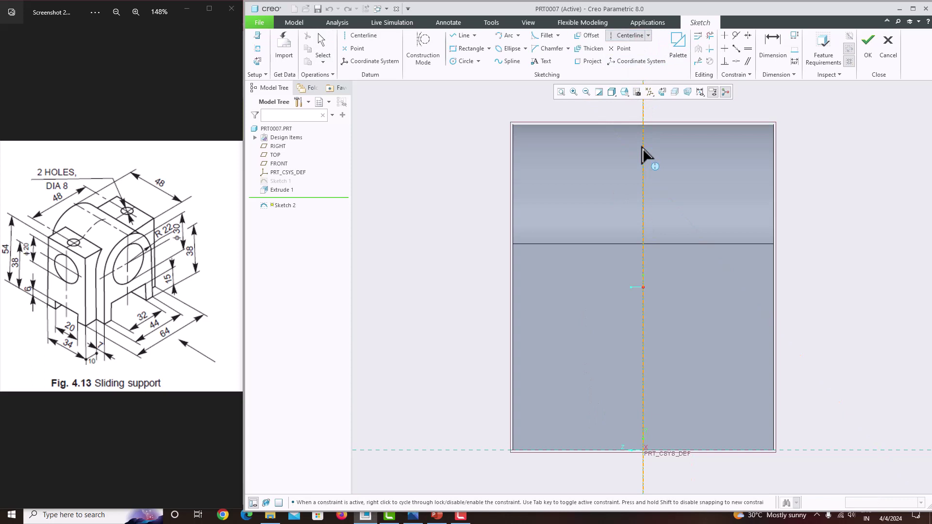
middle_click(676, 183)
click(464, 46)
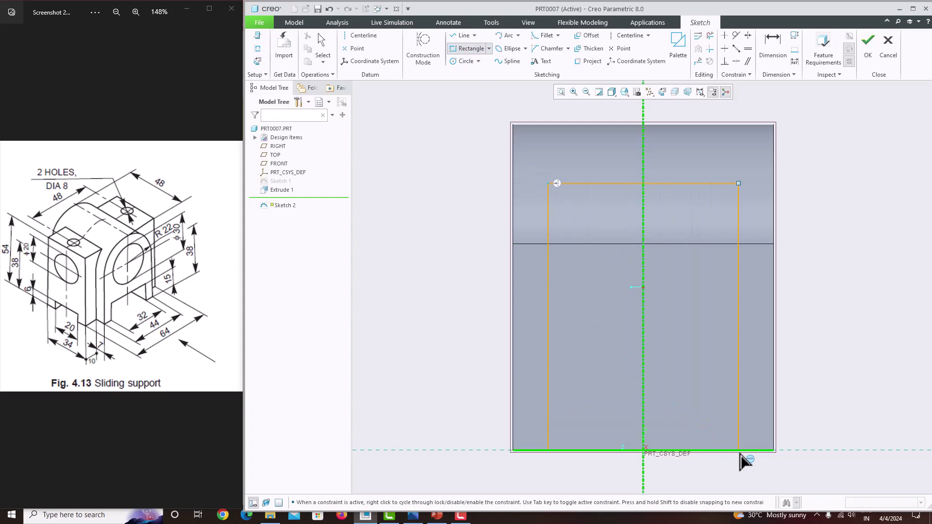
click(745, 461)
middle_click(746, 360)
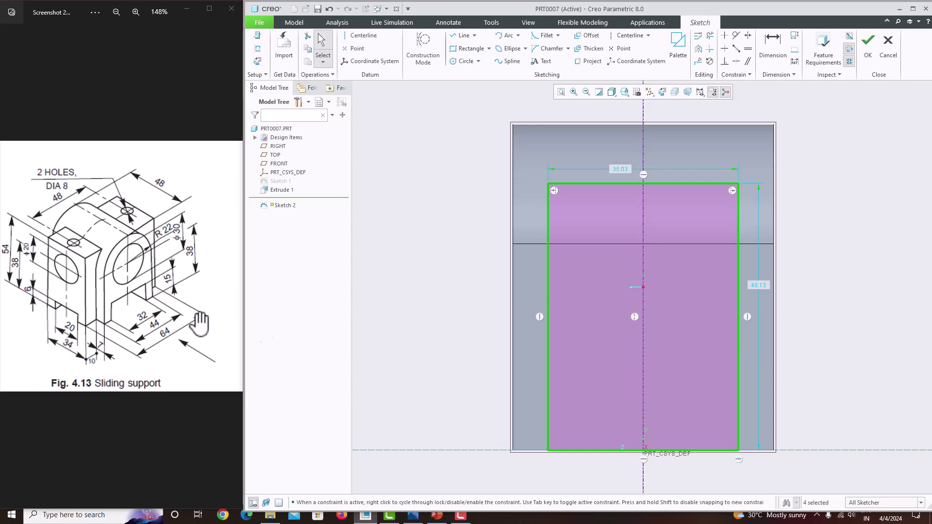
Set the rectangle to 34 wide and 54 high and finish Sketch 2.
double_click(616, 168)
text(34)
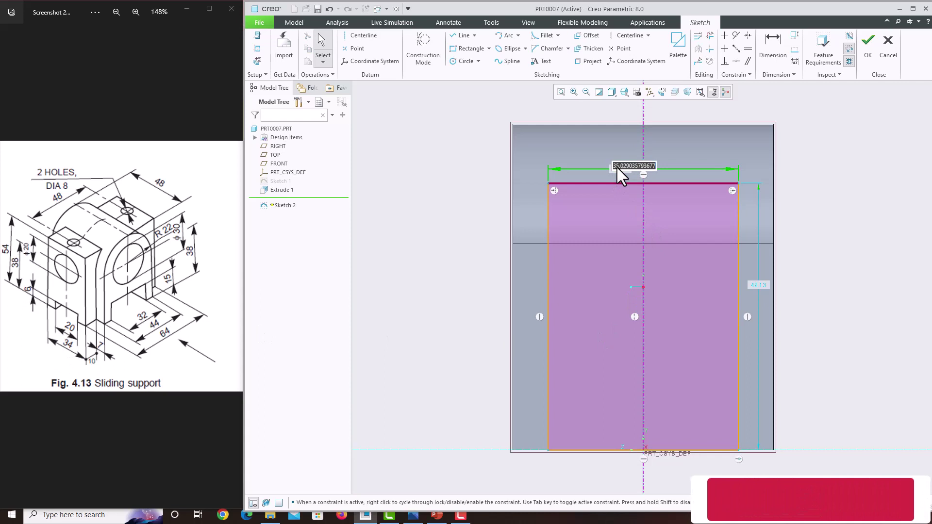
key(Return)
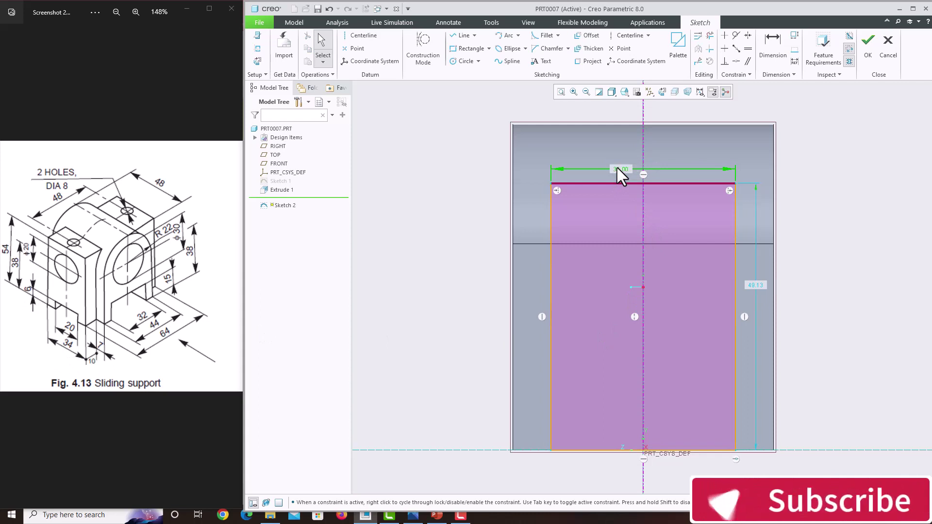
double_click(758, 285)
text(54)
key(Return)
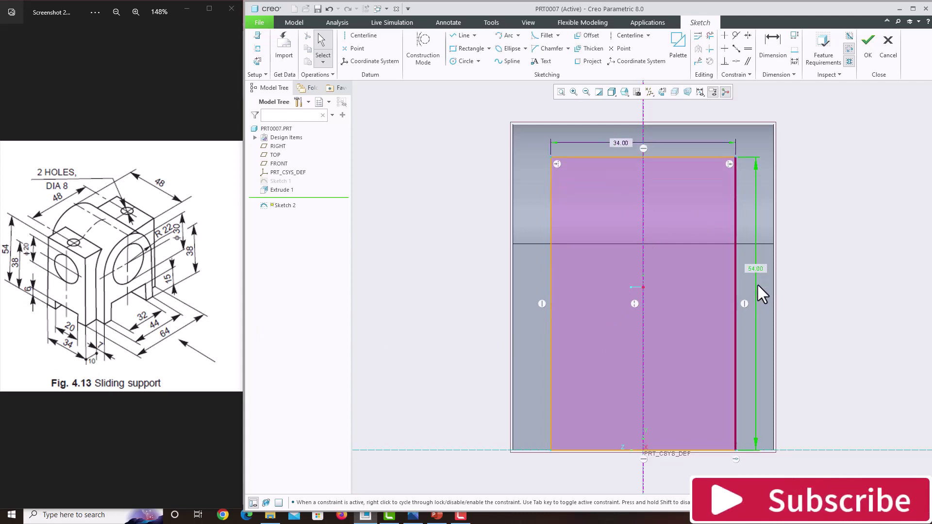
click(869, 61)
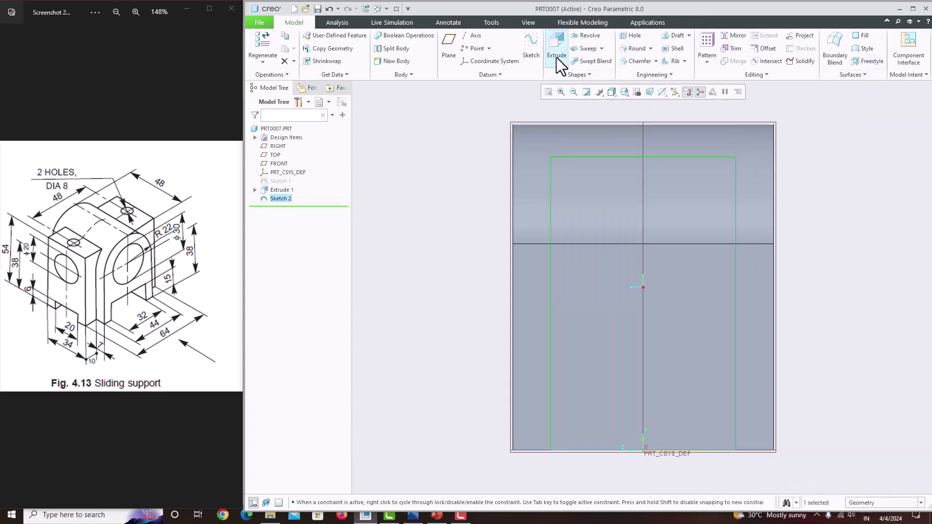
Extrude Sketch 2 as added material, symmetric 64 deep through the arch body.
click(558, 48)
middle_drag(672, 207, 623, 223)
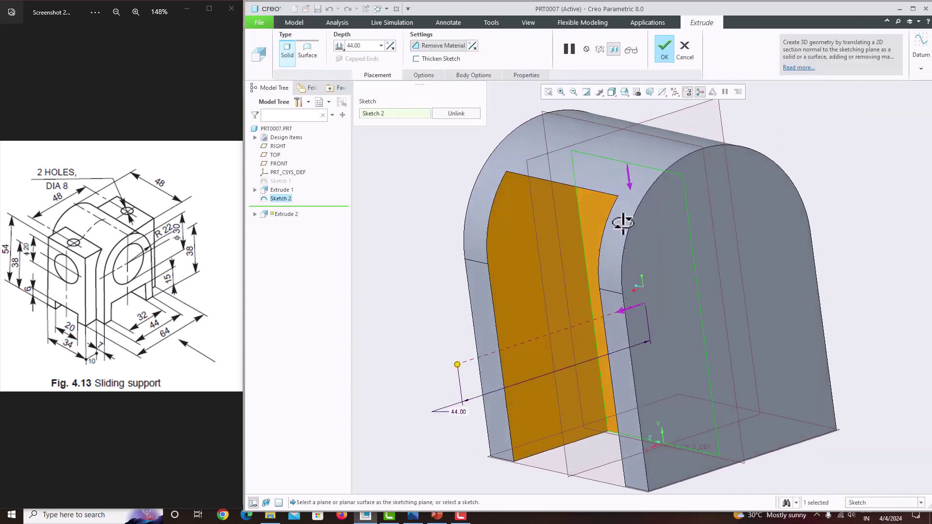
click(424, 48)
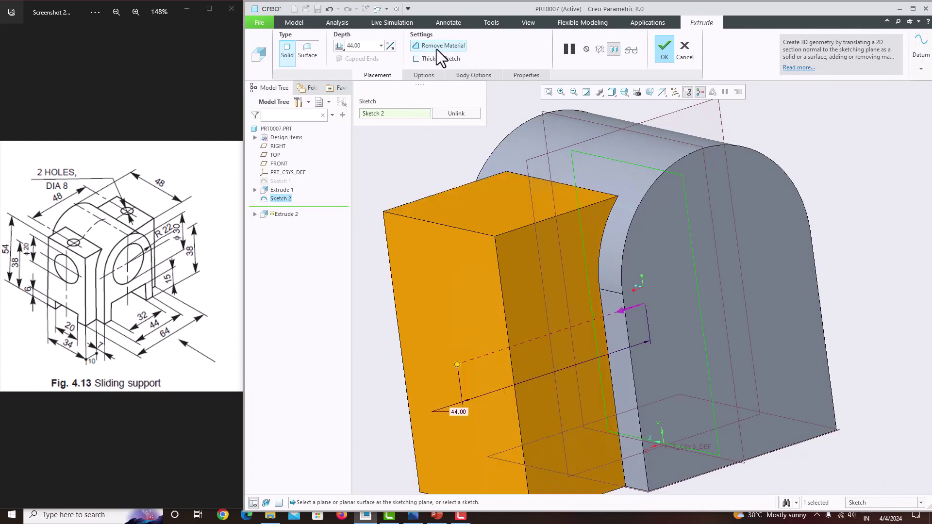
click(339, 46)
click(353, 68)
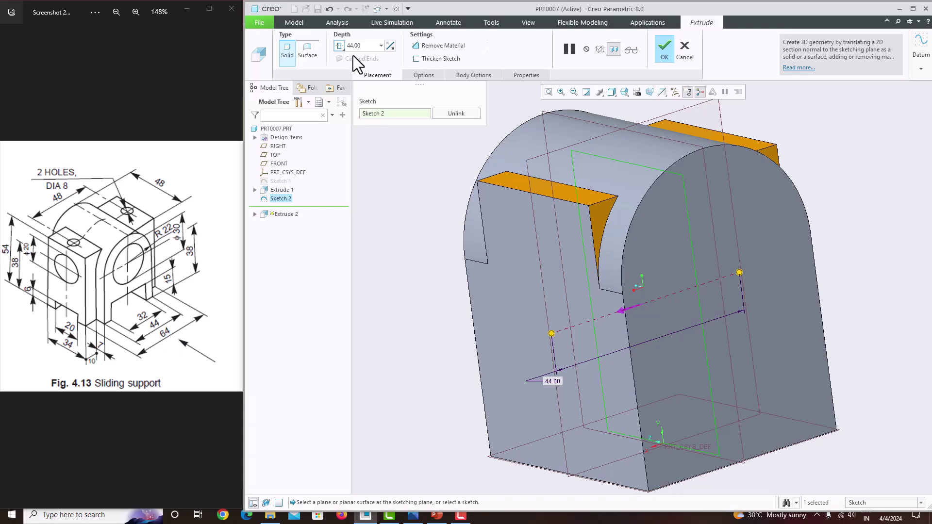
text(64)
key(Return)
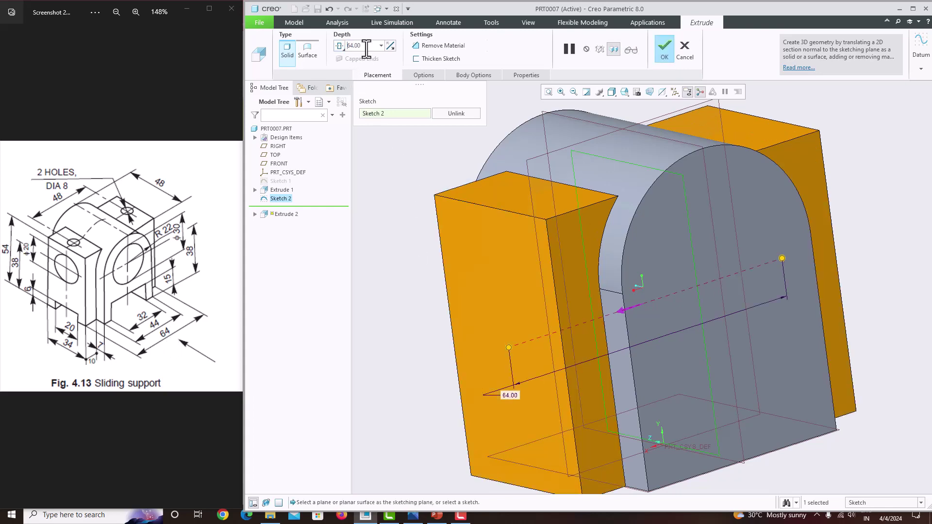
click(664, 49)
Start a sketch on the arch's front face, adding its curved surface as a reference.
scroll(613, 200, down, 2)
mouse_move(613, 200)
middle_down()
mouse_move(625, 191)
mouse_move(623, 204)
middle_up()
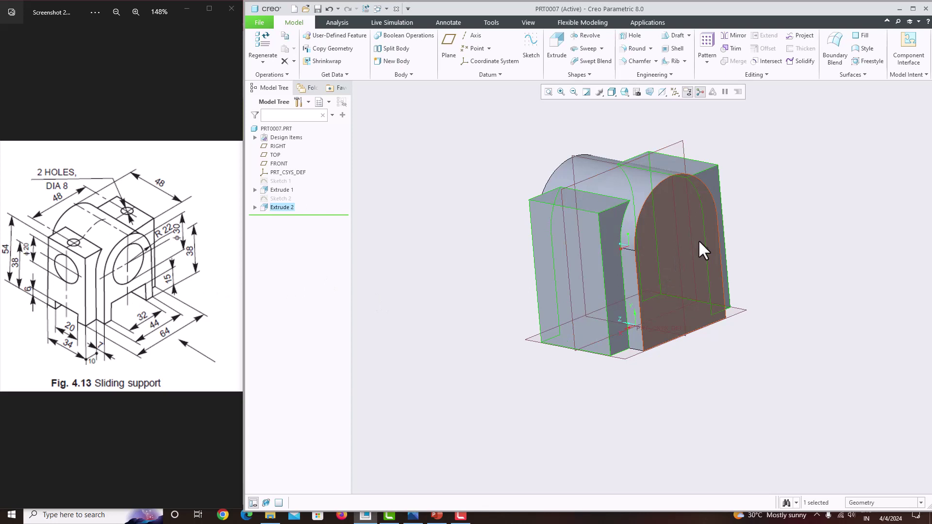
click(696, 210)
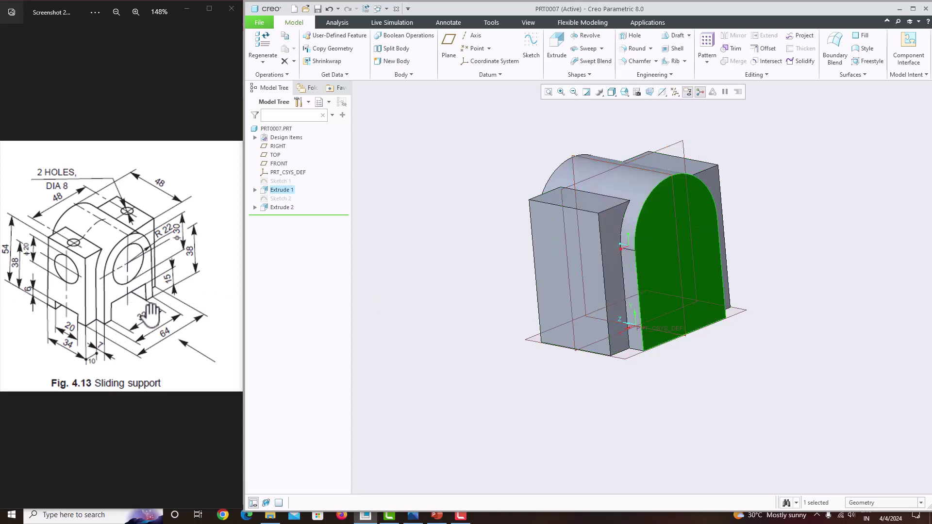
click(532, 54)
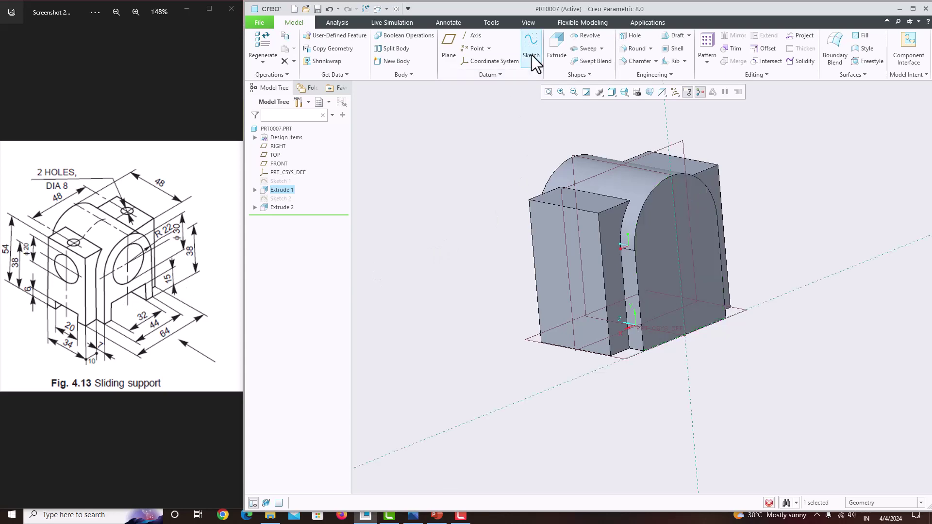
click(663, 91)
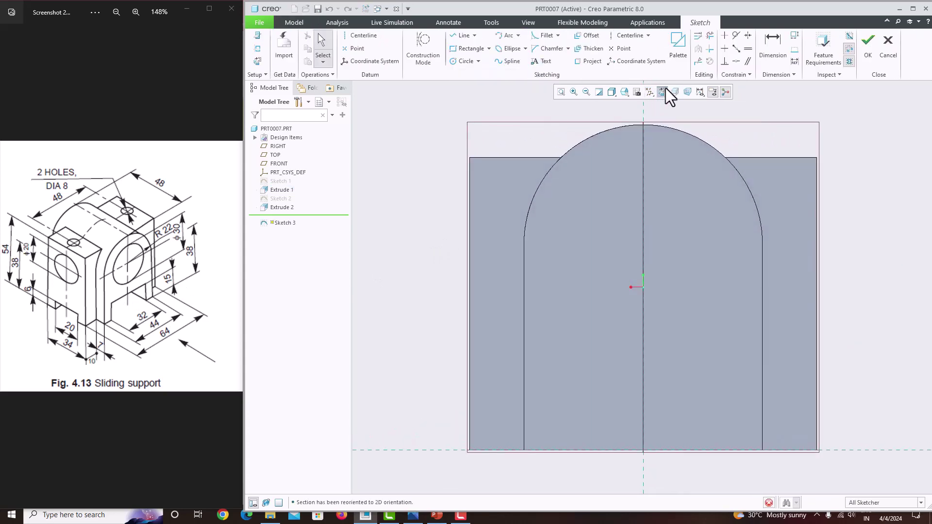
click(258, 49)
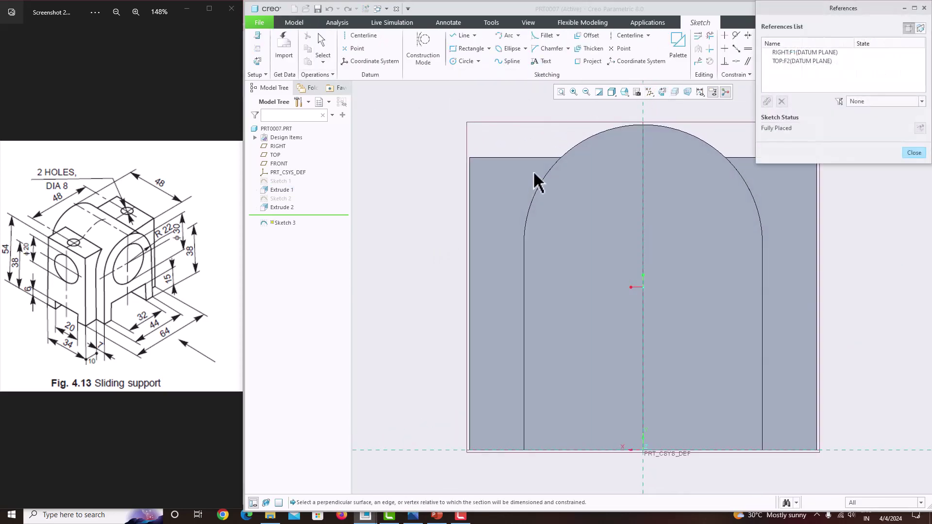
click(558, 177)
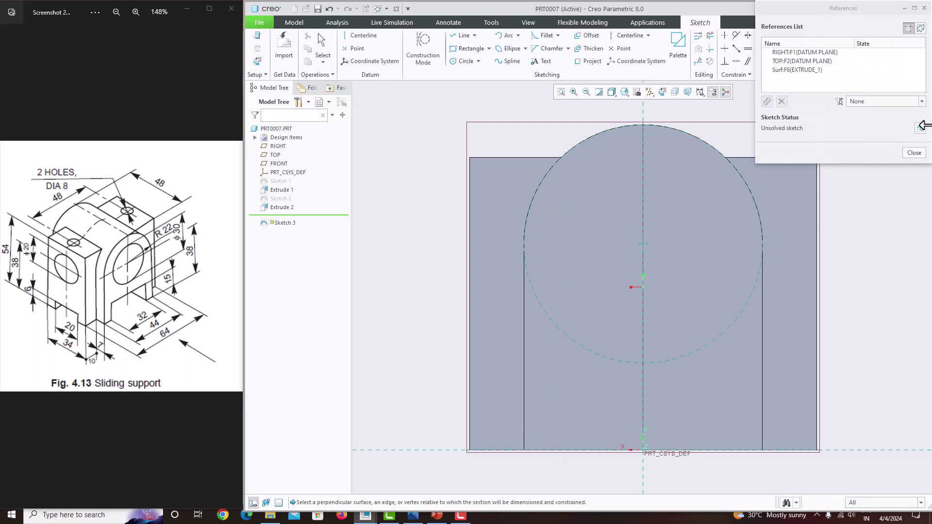
click(914, 153)
Add a vertical centerline and a Ø30 circle concentric with the arch top.
click(636, 37)
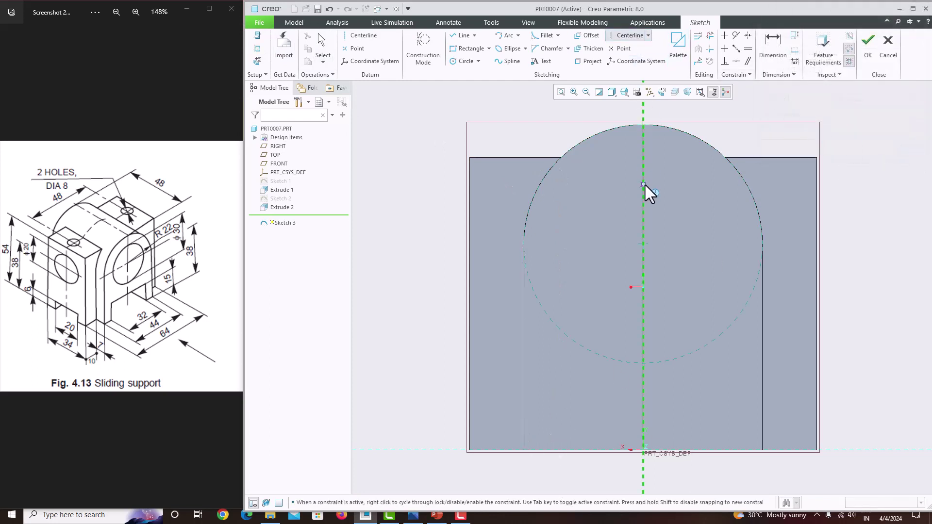
click(645, 158)
middle_click(677, 202)
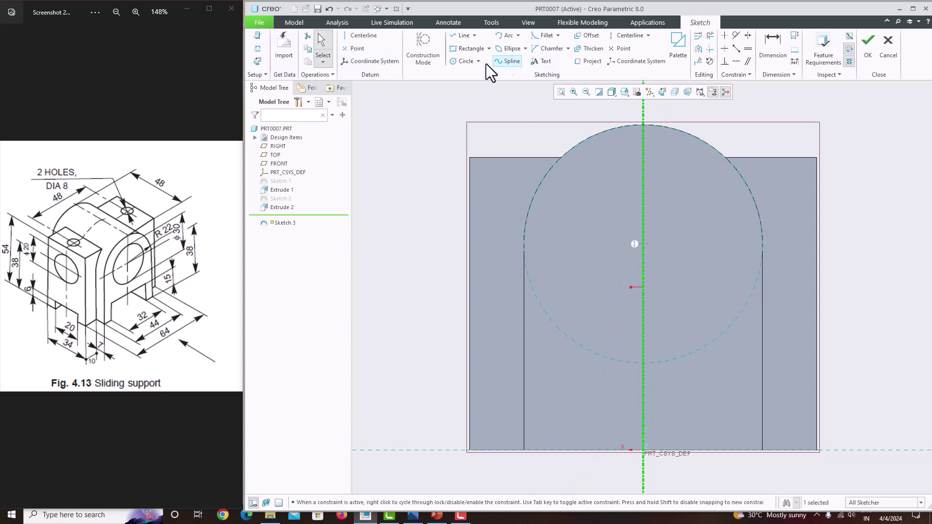
click(605, 200)
middle_click(585, 177)
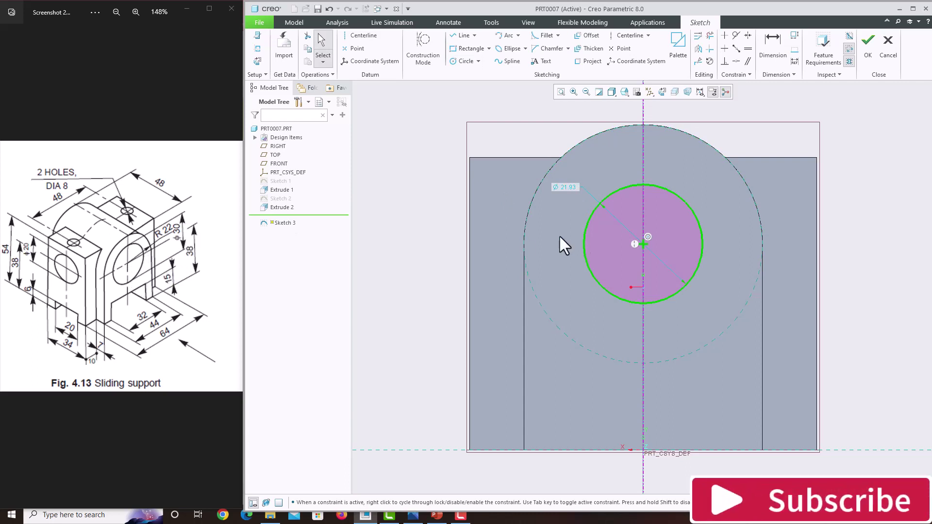
double_click(572, 187)
text(30)
key(Return)
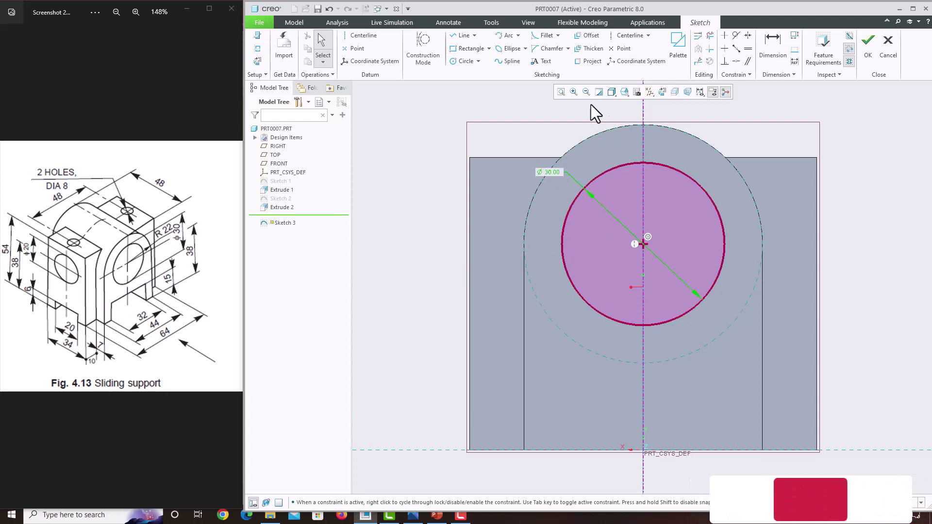
Draw a 32 by 15 rectangle along the base and finish Sketch 3.
click(464, 49)
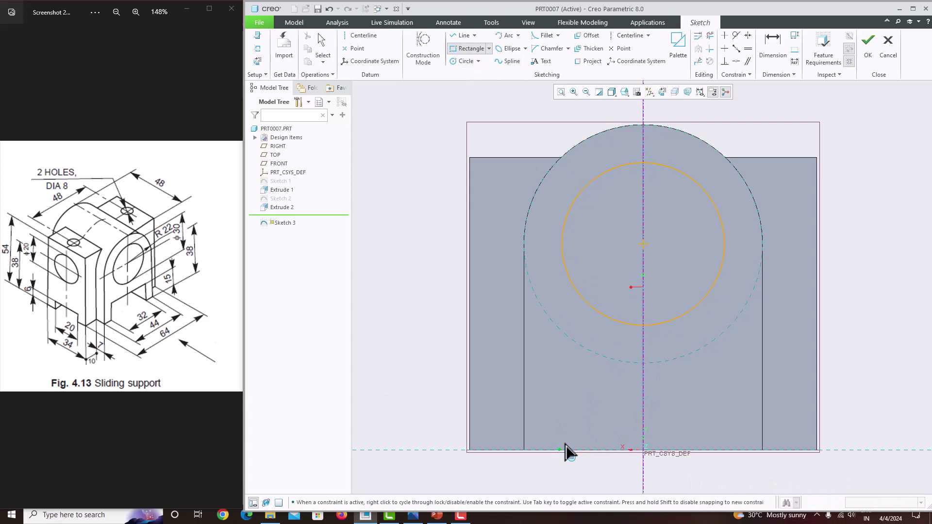
click(559, 449)
click(727, 427)
middle_click(697, 380)
scroll(694, 379, up, 1)
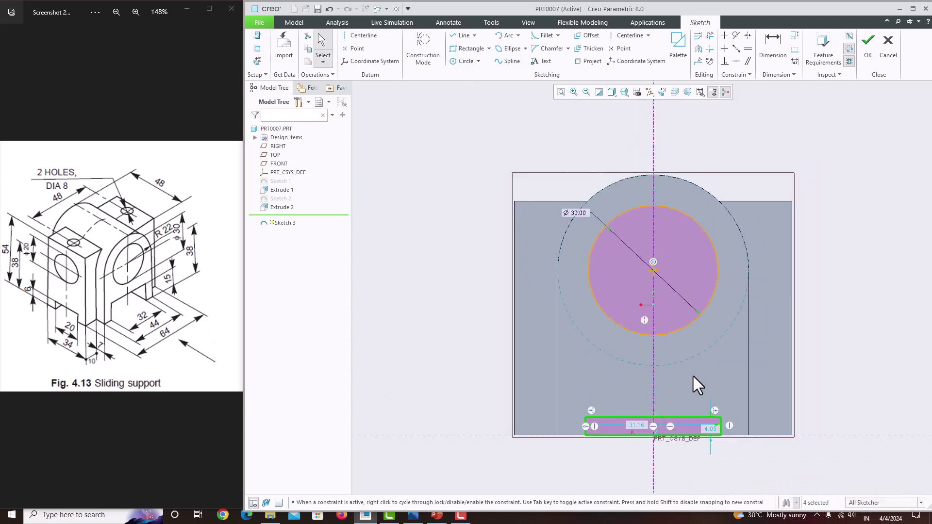
scroll(702, 403, down, 1)
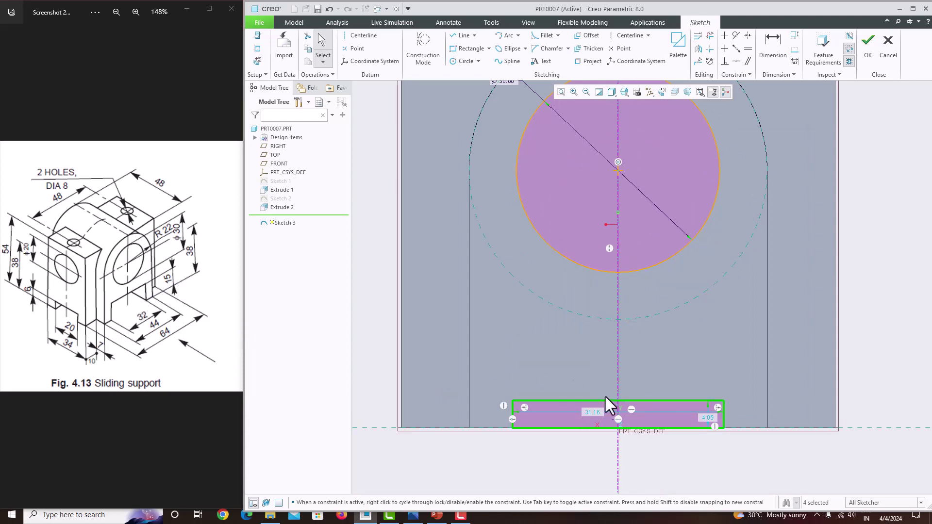
double_click(592, 412)
text(32)
key(Return)
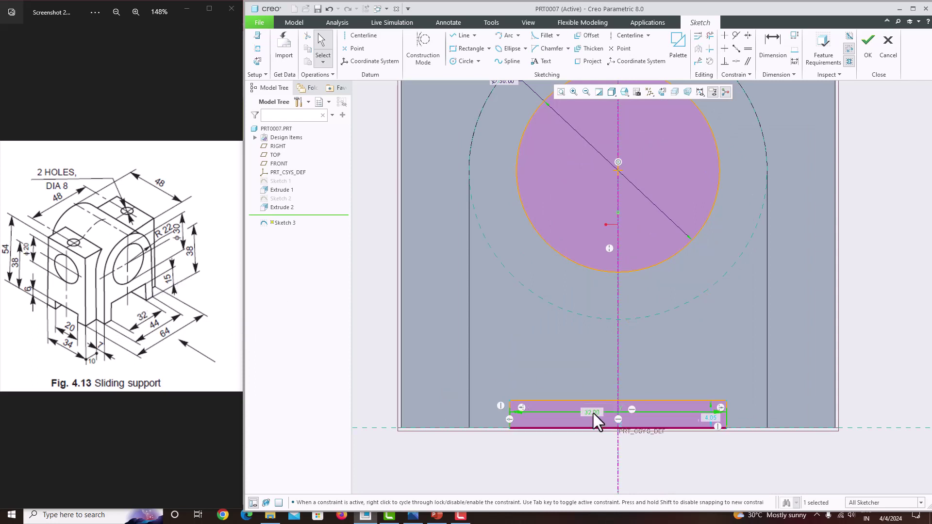
double_click(715, 417)
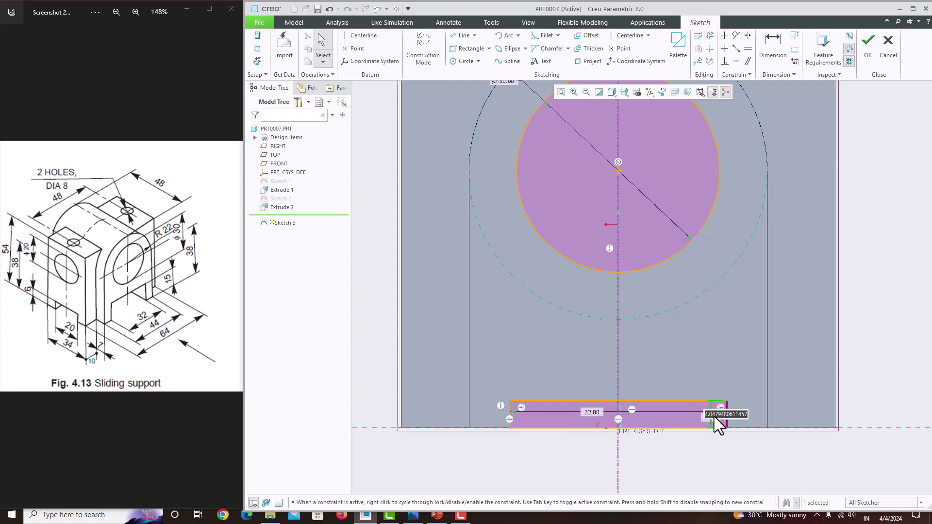
text(15)
key(Return)
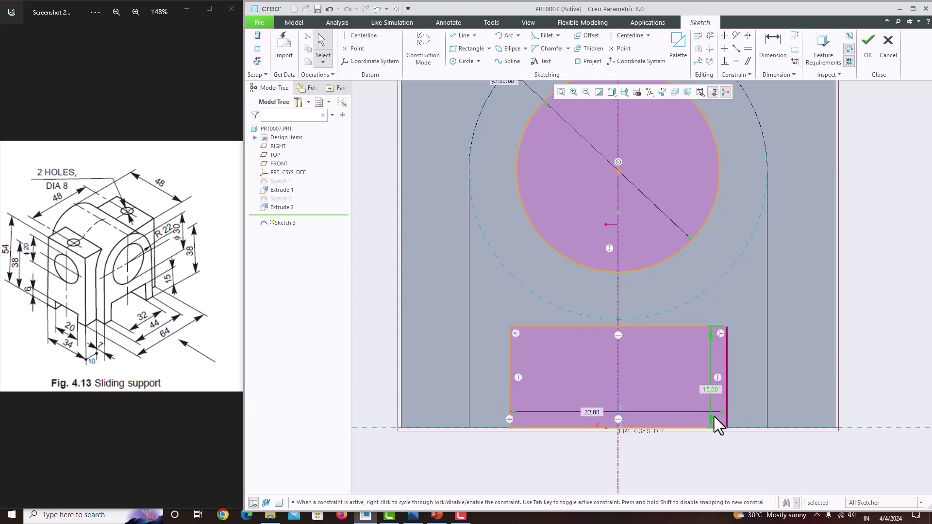
click(867, 53)
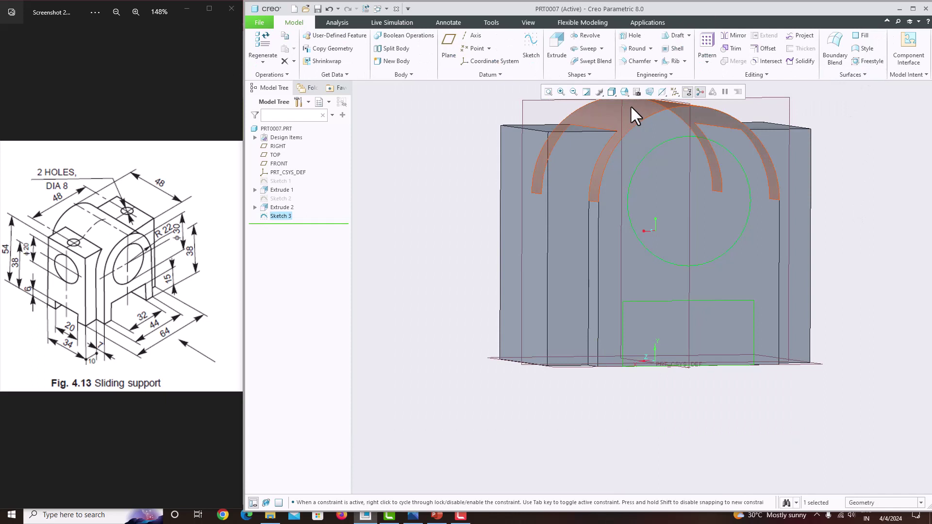
Extrude Sketch 3 as a Through All cut, removing the Ø30 bore and base slot.
click(556, 49)
click(389, 45)
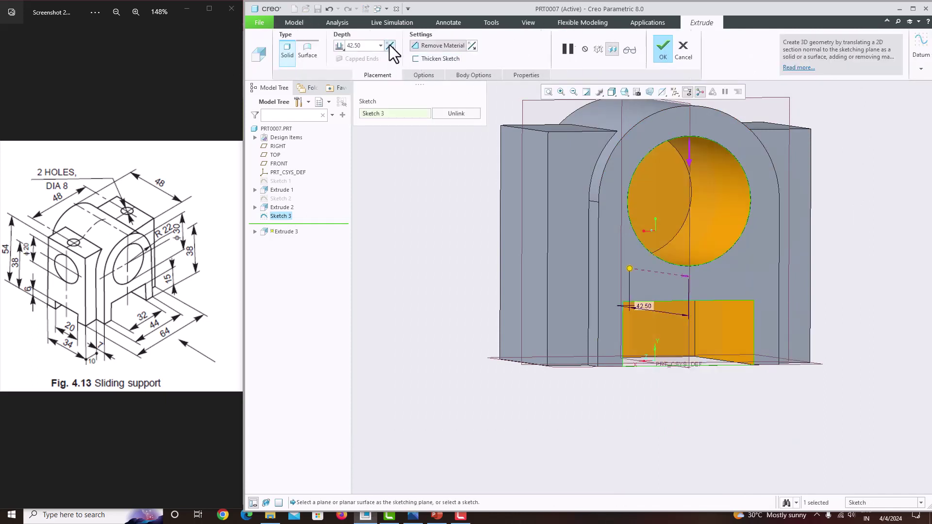
click(340, 46)
click(348, 80)
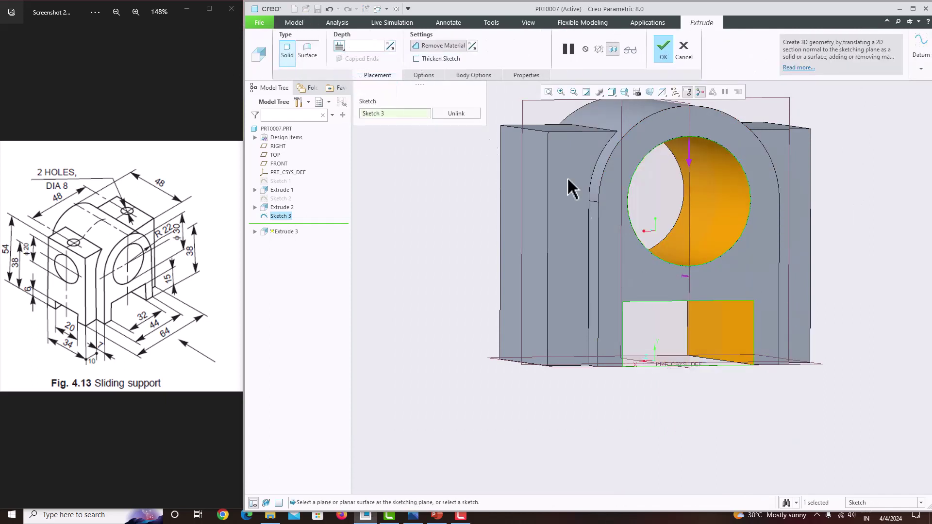
middle_click(633, 249)
middle_drag(633, 275, 624, 316)
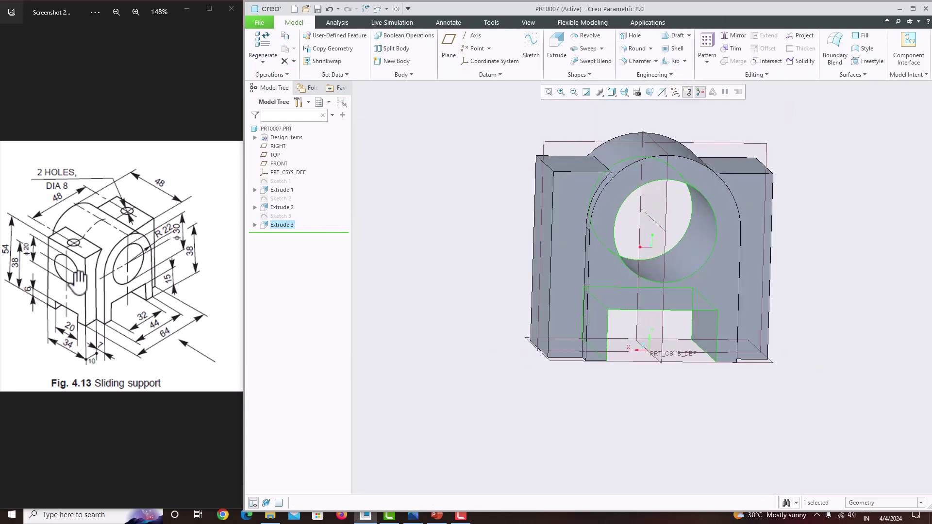
Start a new sketch on the part's left side face.
middle_drag(486, 316, 500, 306)
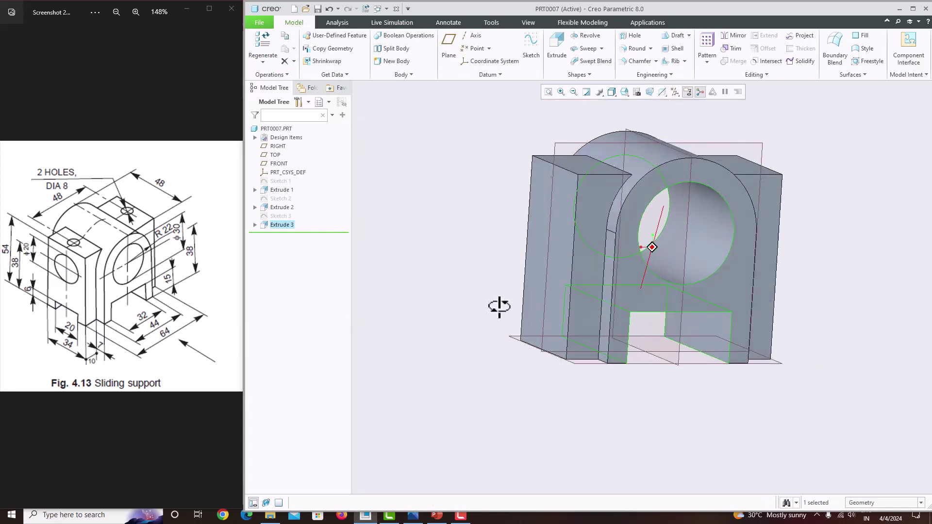
click(545, 217)
click(531, 55)
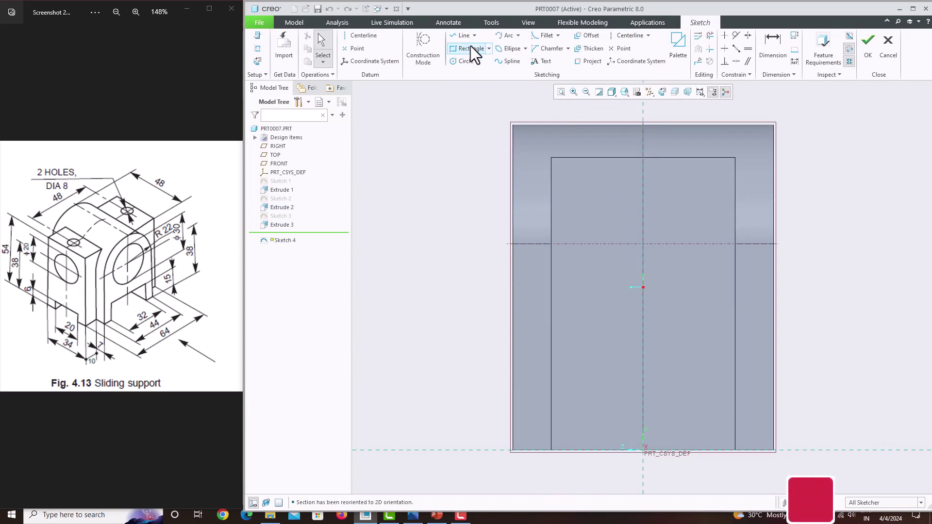
Draw a Ø20 circle at the origin and a vertical centerline along the axis.
click(465, 61)
click(643, 244)
click(612, 211)
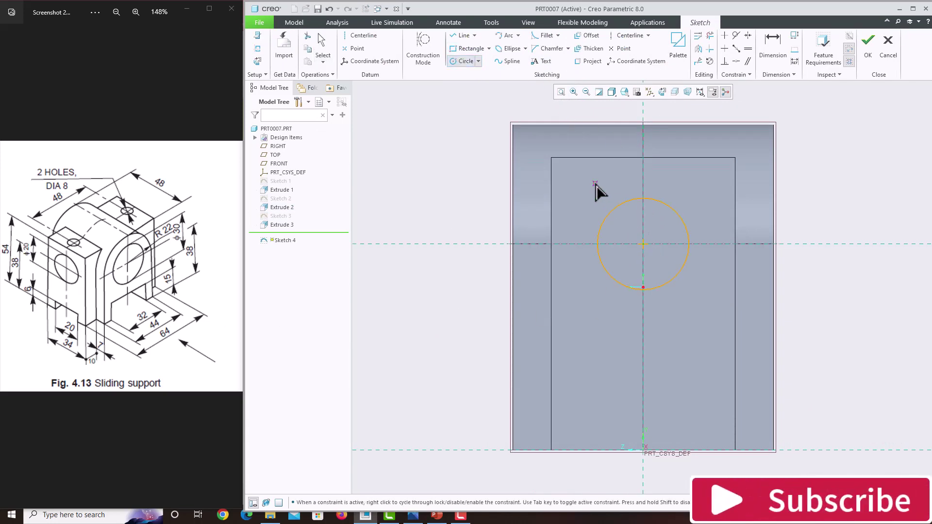
middle_click(590, 200)
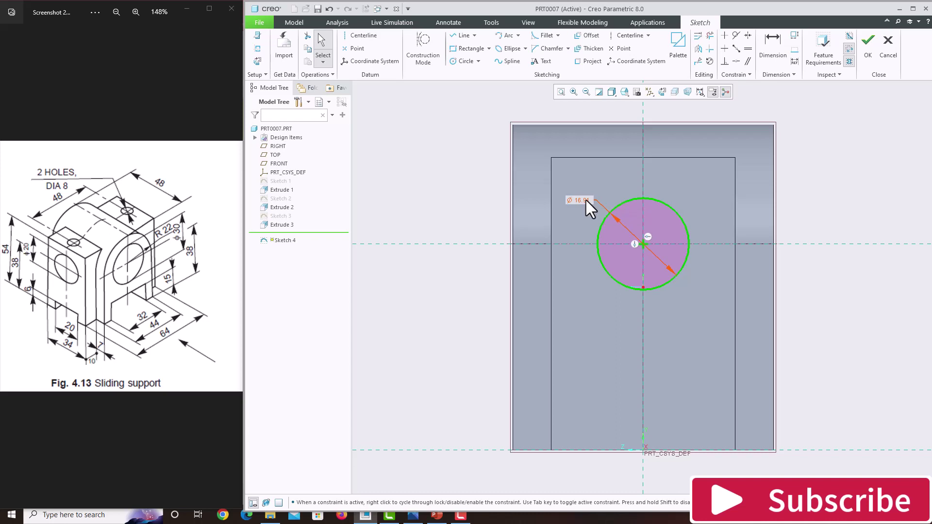
double_click(586, 200)
text(20)
key(Return)
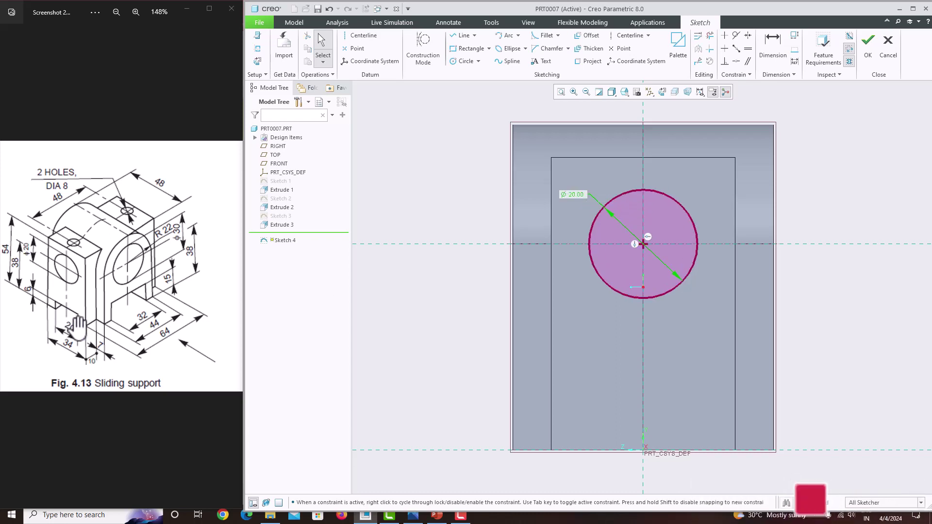
click(627, 35)
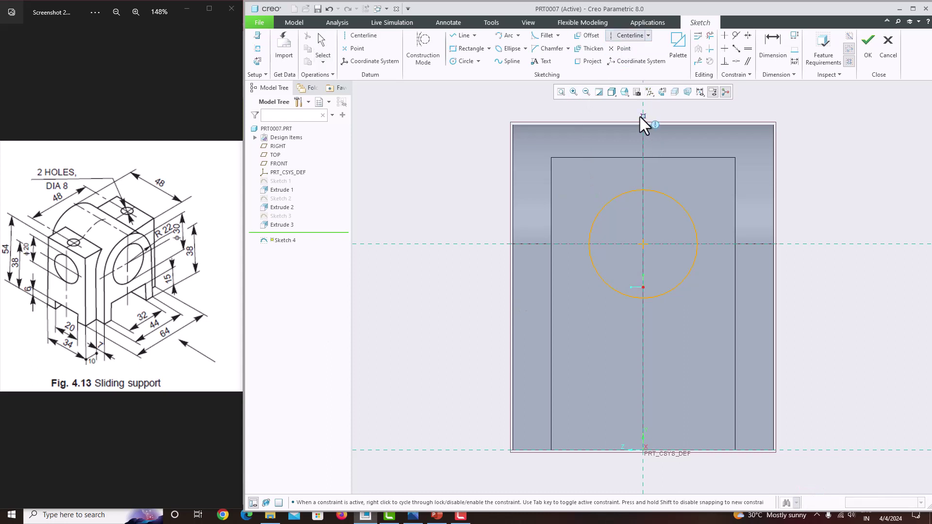
click(643, 148)
click(646, 126)
middle_click(677, 125)
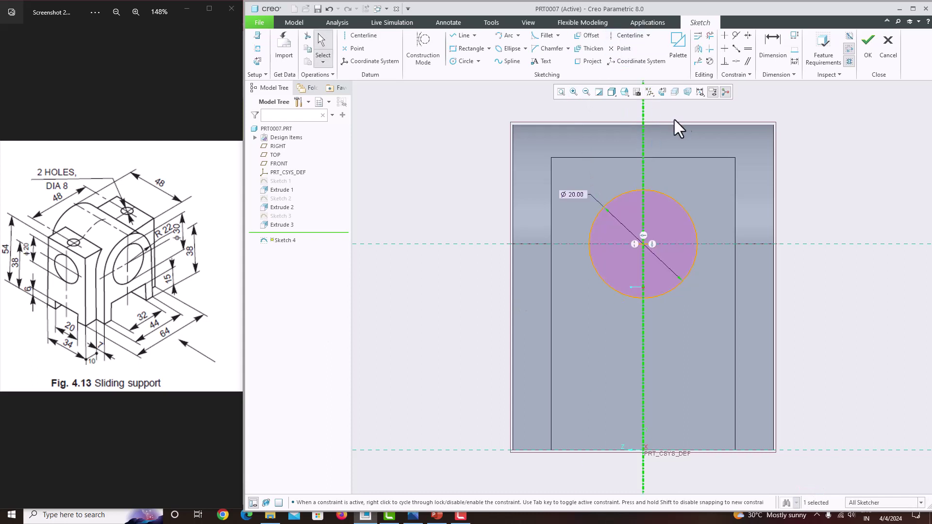
Add a 20 by 6 rectangle at the base and finish Sketch 4.
click(469, 49)
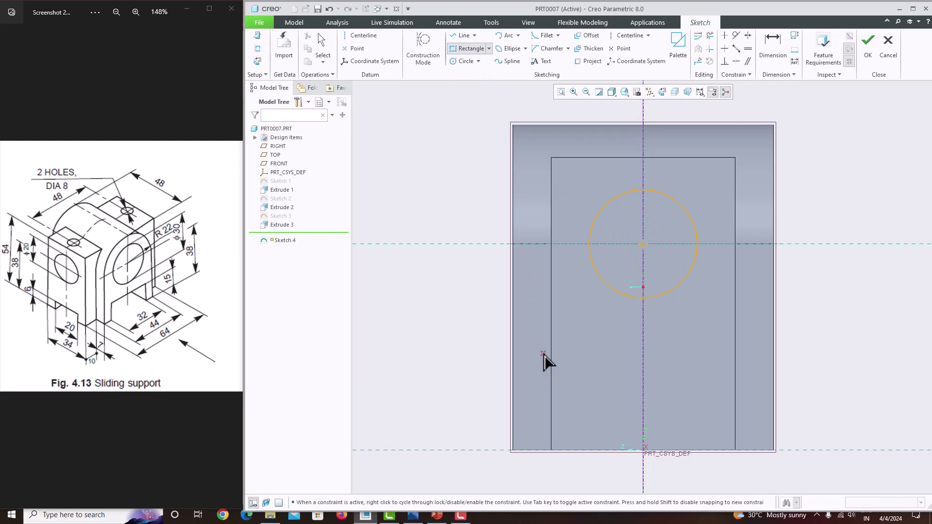
click(574, 435)
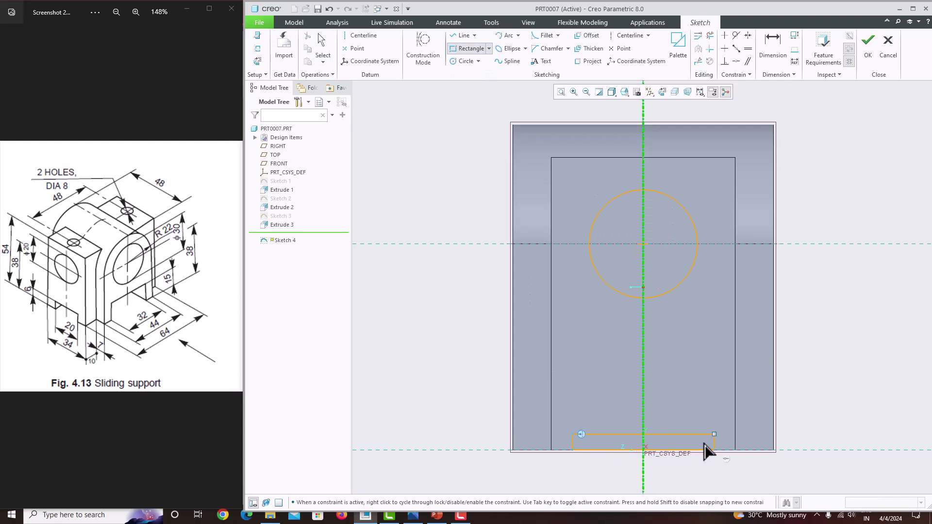
click(713, 449)
middle_click(707, 407)
scroll(688, 457, down, 2)
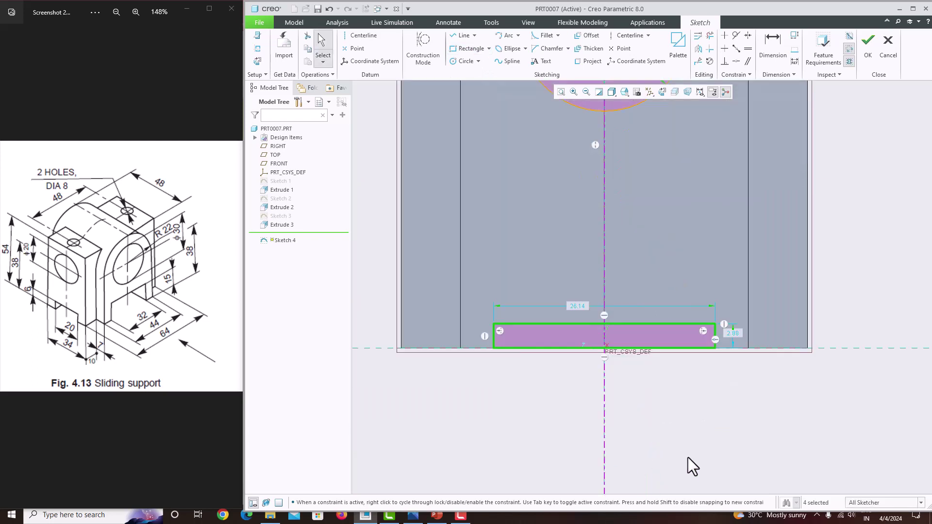
double_click(581, 307)
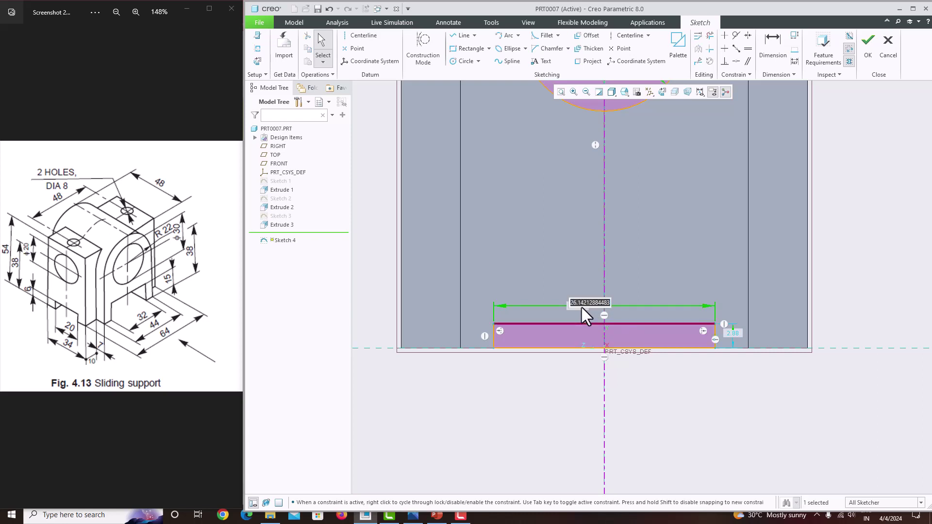
text(20)
key(Return)
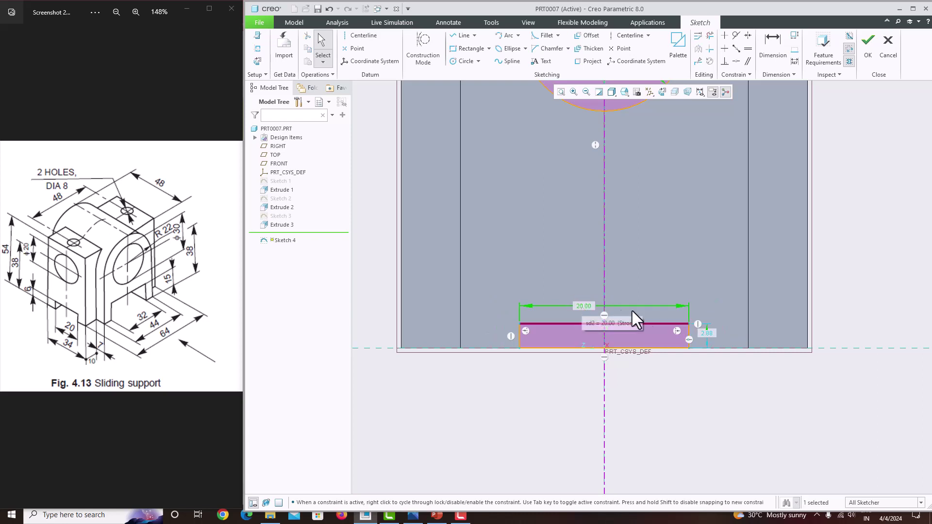
double_click(707, 333)
text(6)
key(Return)
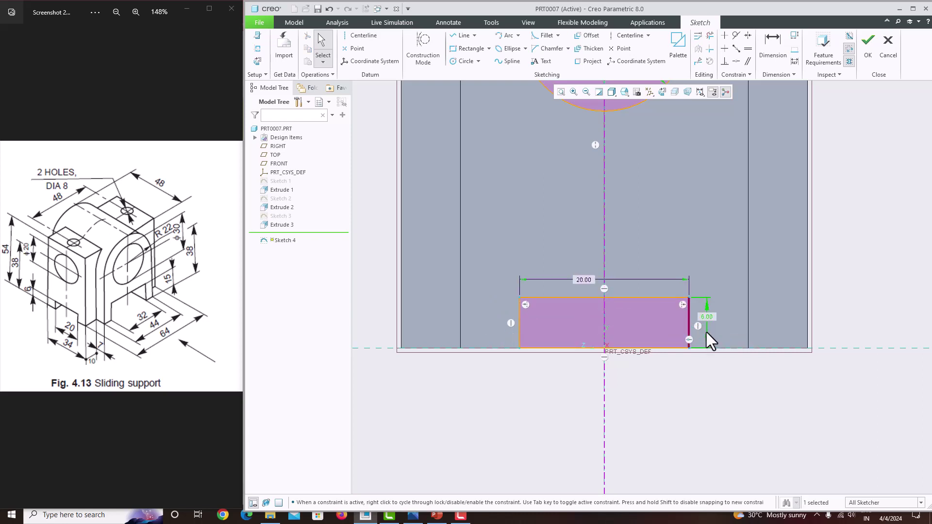
click(868, 46)
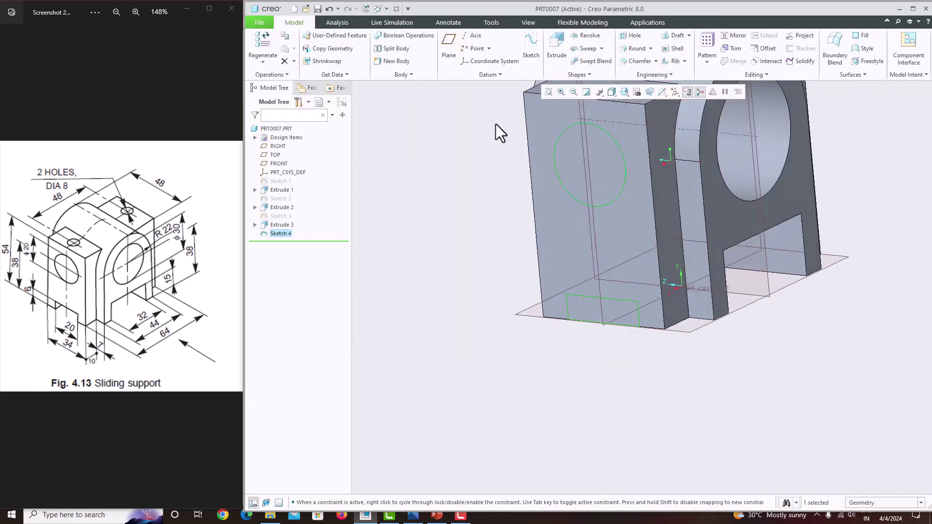
Extrude Sketch 4 as a Through All material-removing cut, completing Extrude 4.
click(557, 49)
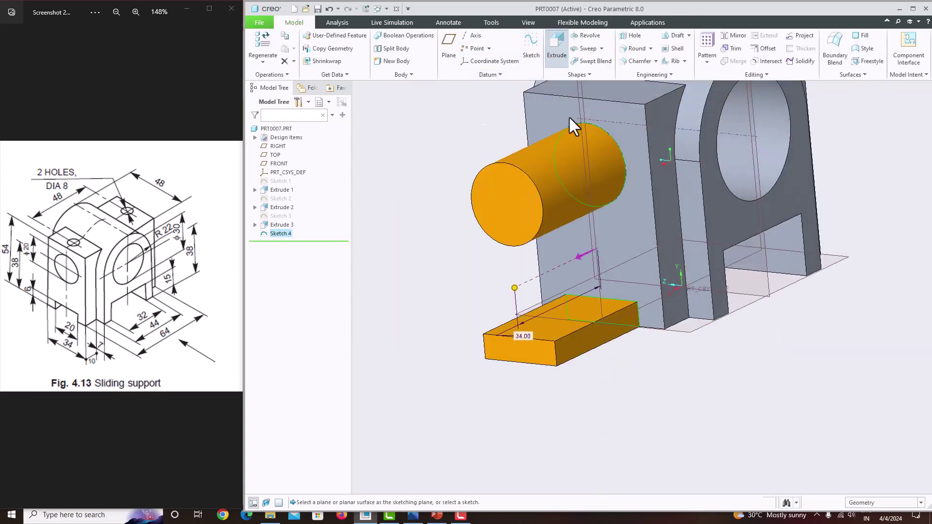
click(586, 252)
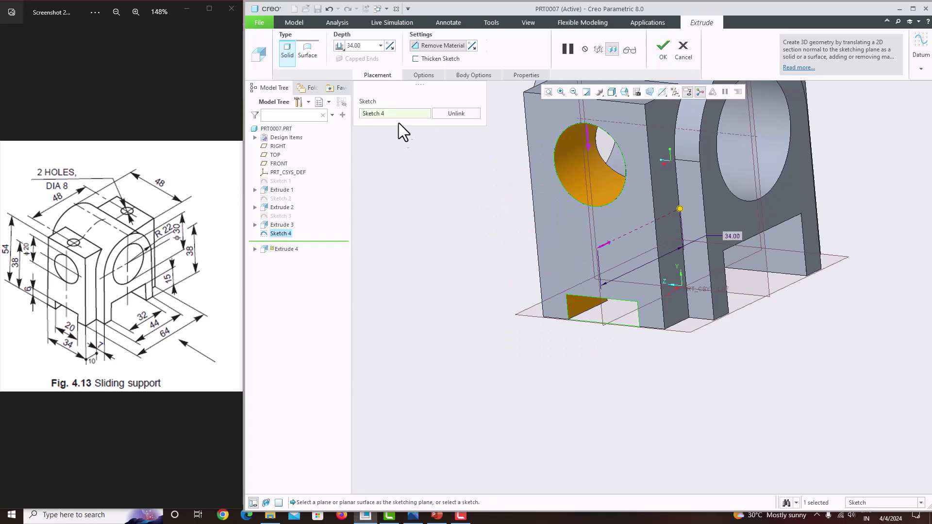
click(340, 47)
click(359, 79)
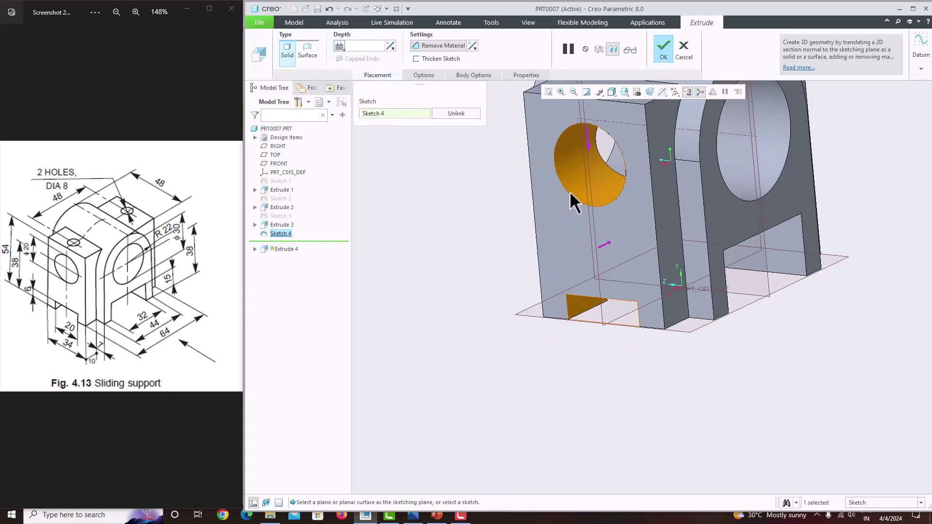
middle_drag(569, 191, 516, 213)
middle_drag(623, 182, 742, 120)
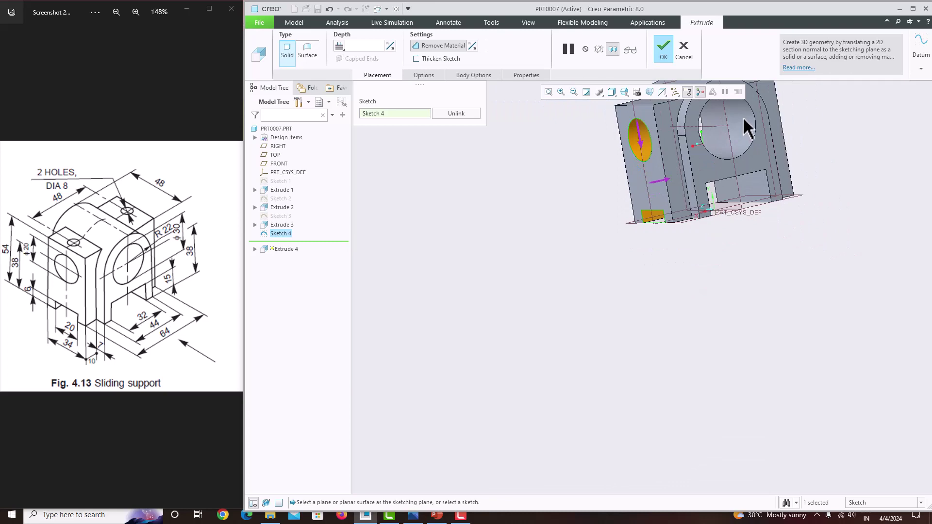
click(340, 46)
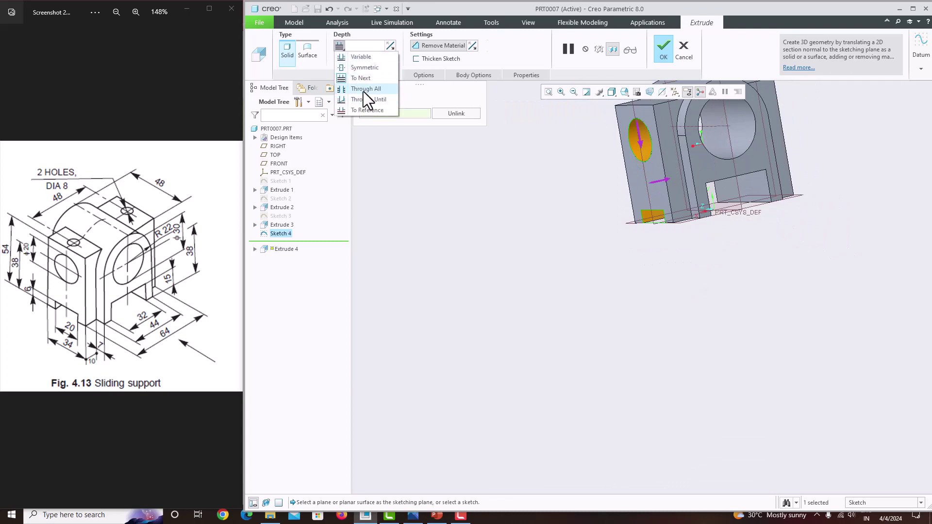
click(363, 91)
scroll(575, 182, down, 3)
scroll(574, 181, up, 5)
middle_drag(575, 182, 661, 259)
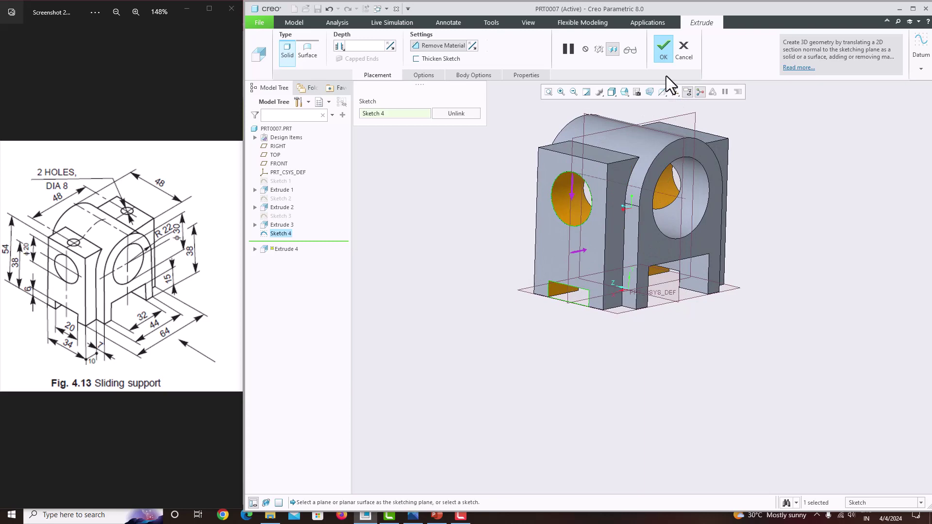
middle_click(709, 304)
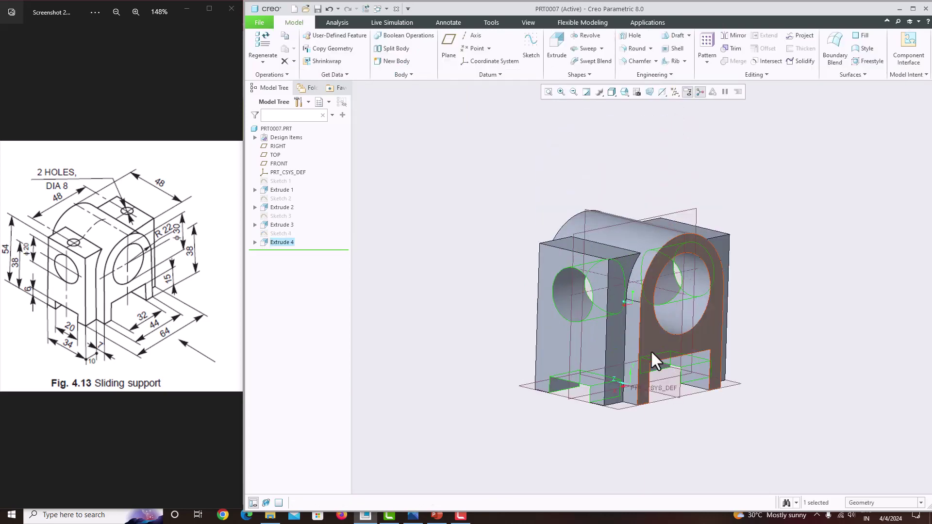
Start a new sketch on the part's top face, turned to face straight on.
key(ctrl+d)
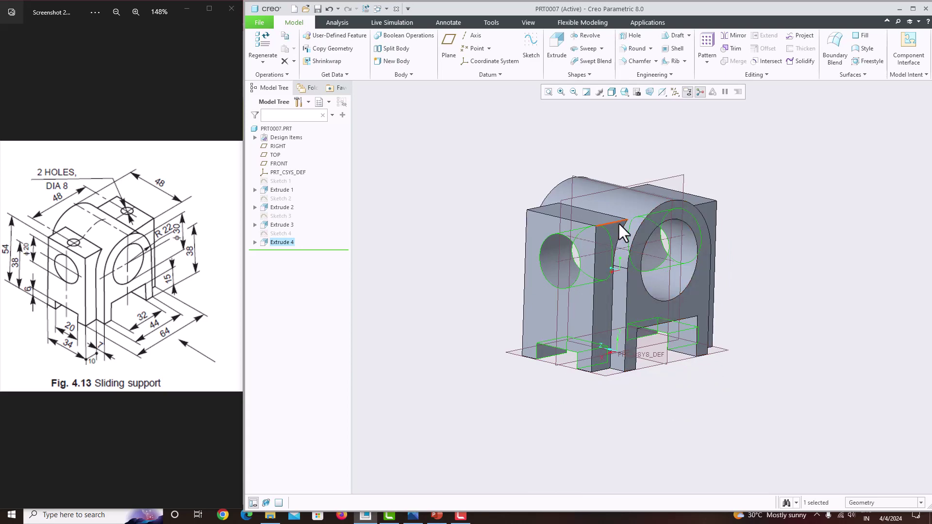
middle_drag(618, 223, 589, 239)
click(564, 234)
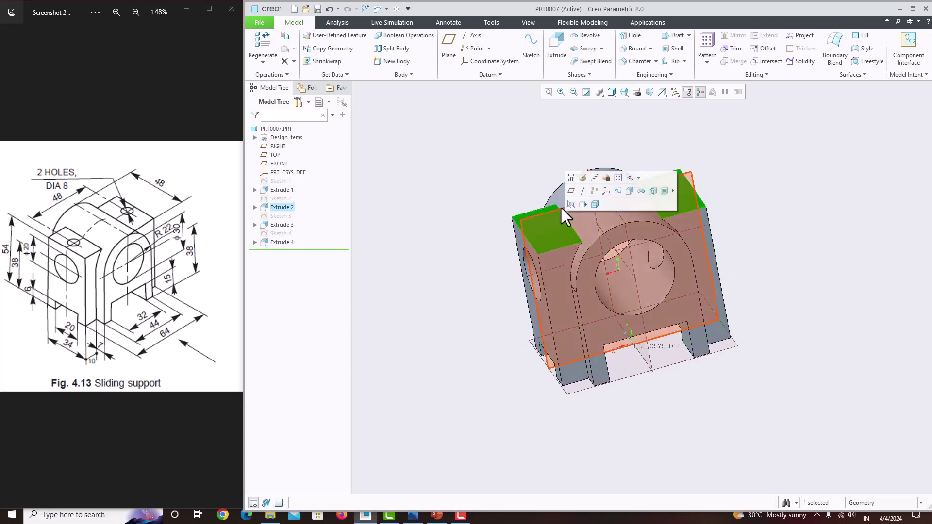
click(534, 51)
click(662, 92)
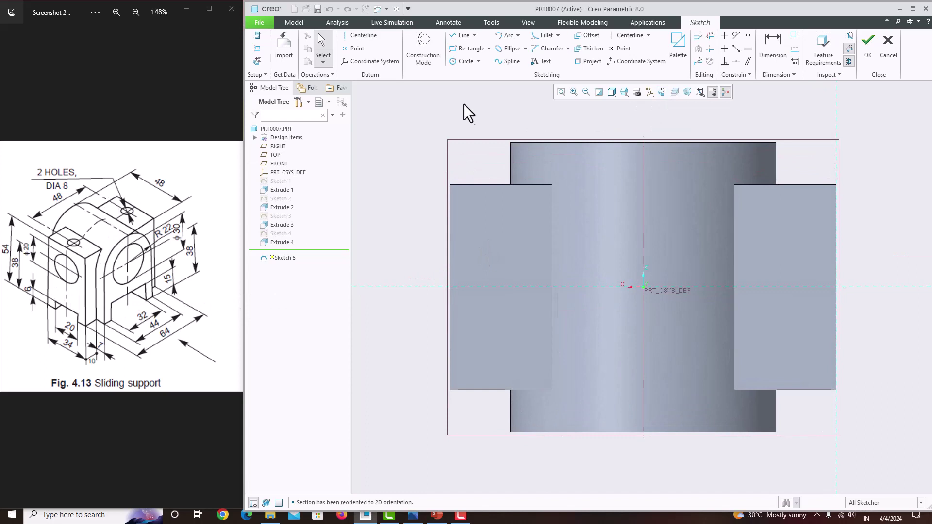
Draw two equal circles centred on the horizontal centreline, one on each side block.
click(463, 61)
click(496, 287)
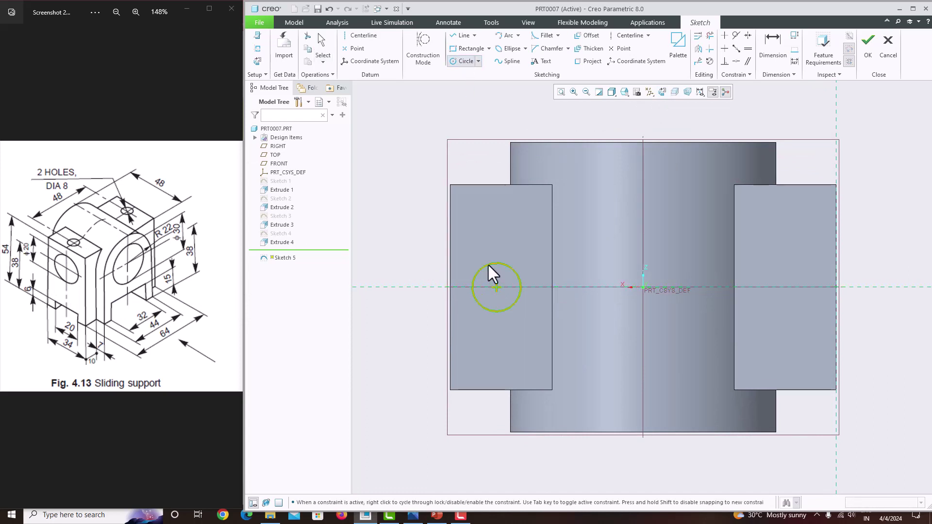
click(490, 273)
click(796, 288)
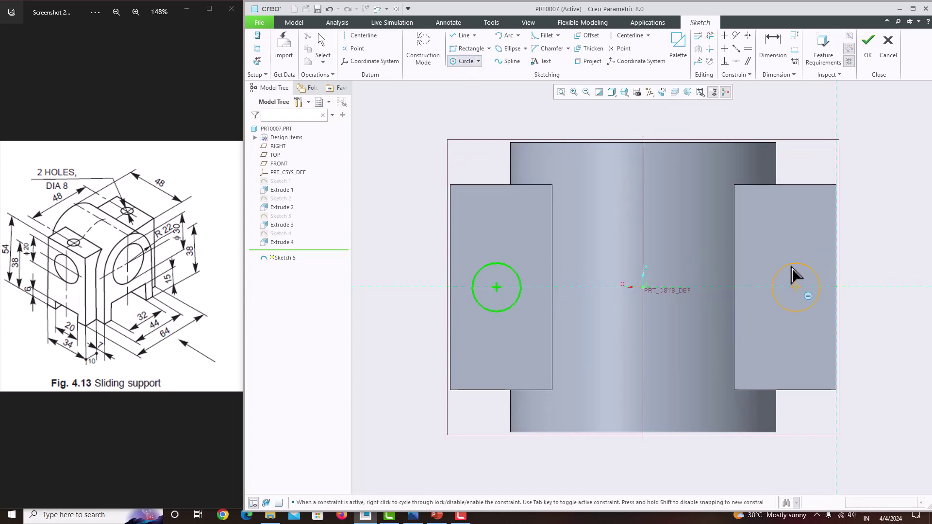
middle_click(792, 275)
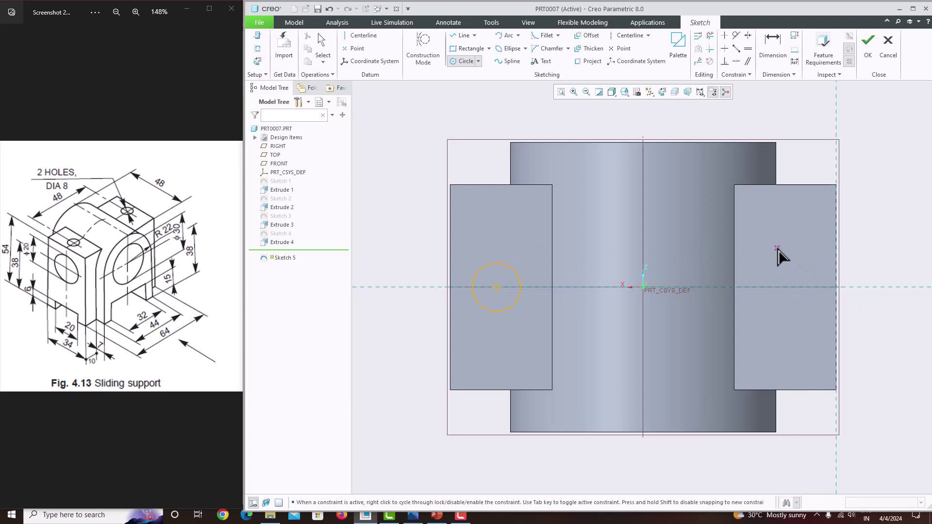
click(798, 288)
click(787, 249)
middle_click(610, 455)
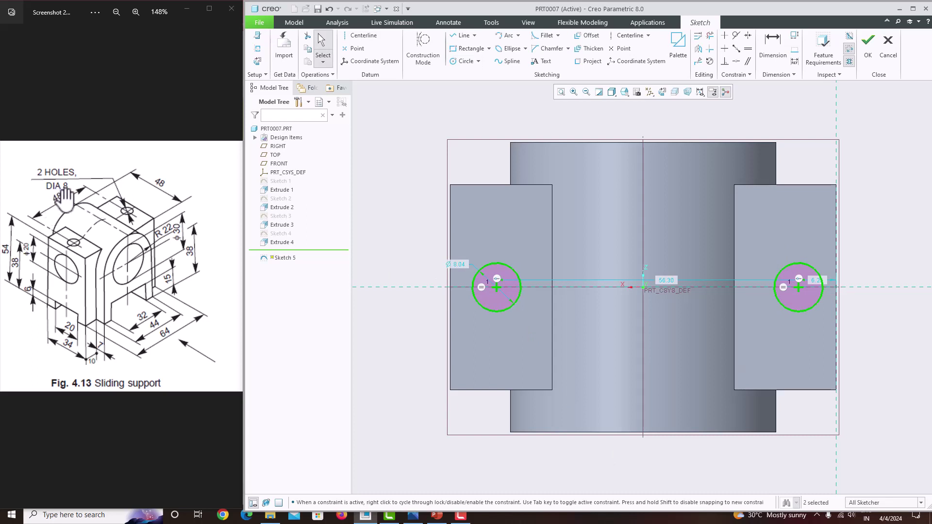
Set the distance between the circles to 48 and the hole diameter to Ø8.
double_click(669, 278)
text(48)
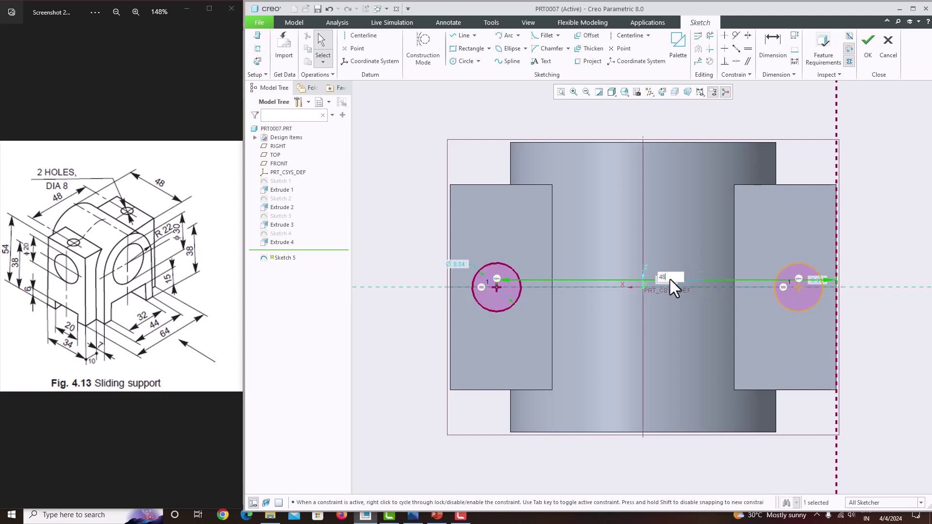
key(Return)
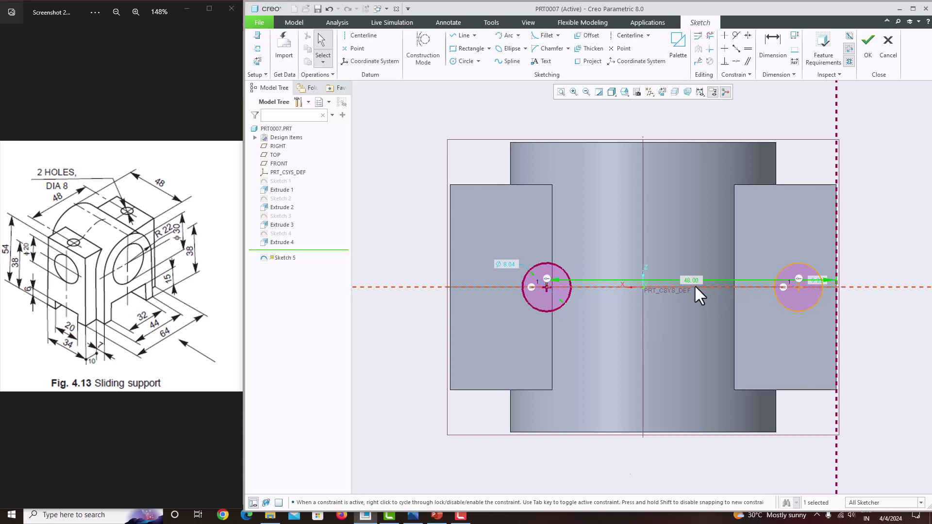
scroll(695, 285, down, 1)
scroll(619, 293, up, 2)
scroll(735, 262, down, 2)
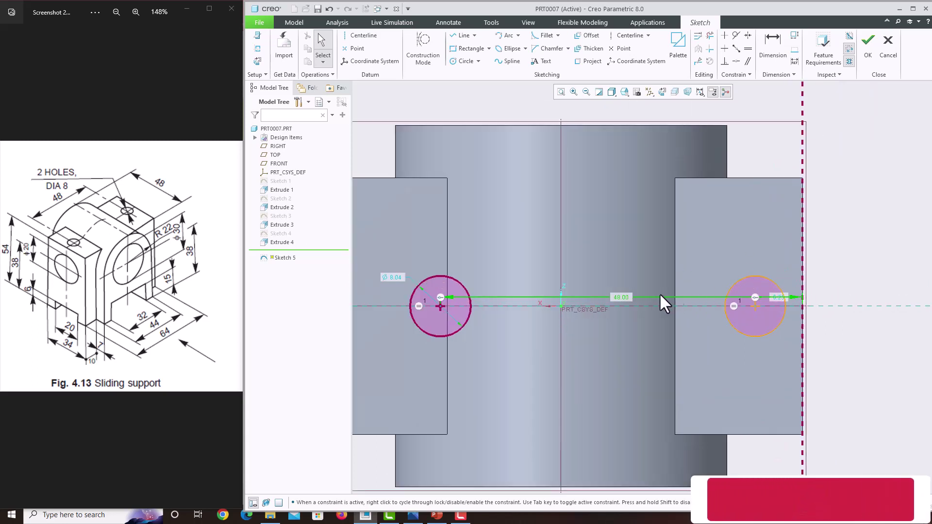
scroll(766, 294, down, 2)
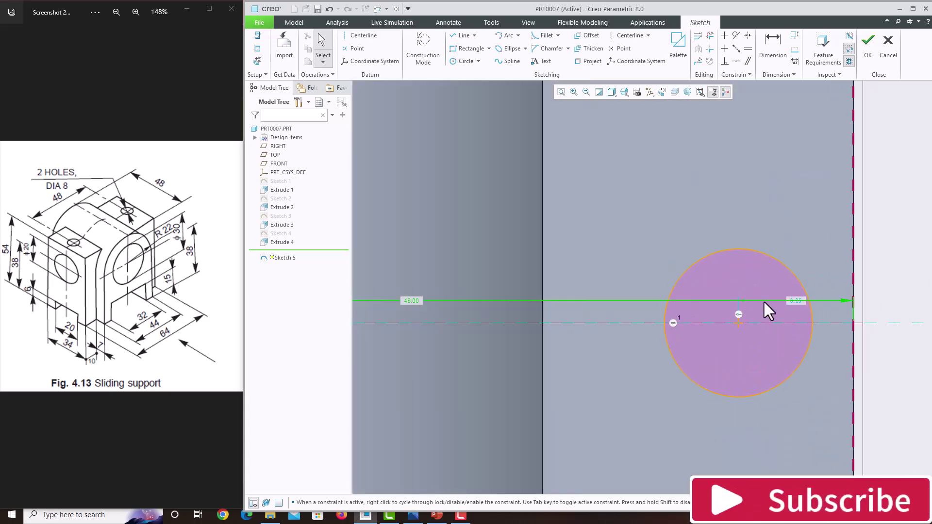
scroll(764, 303, up, 3)
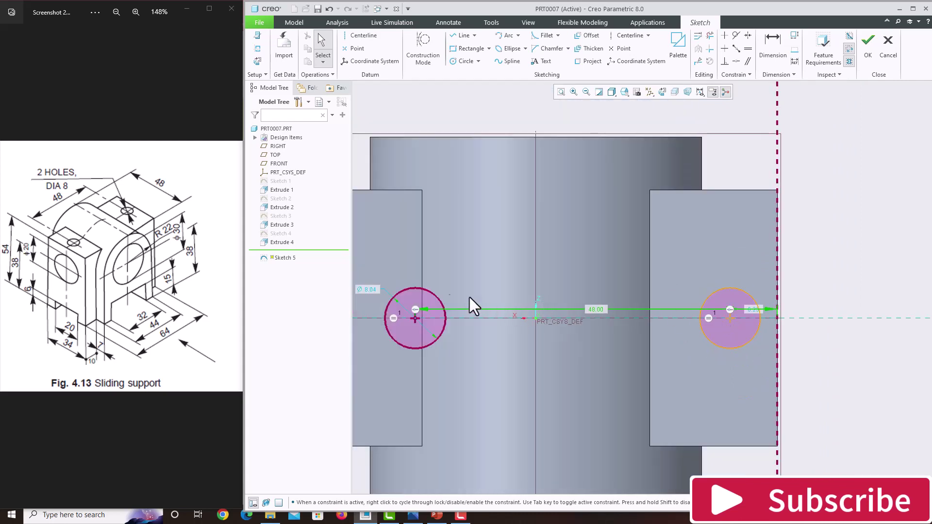
double_click(373, 290)
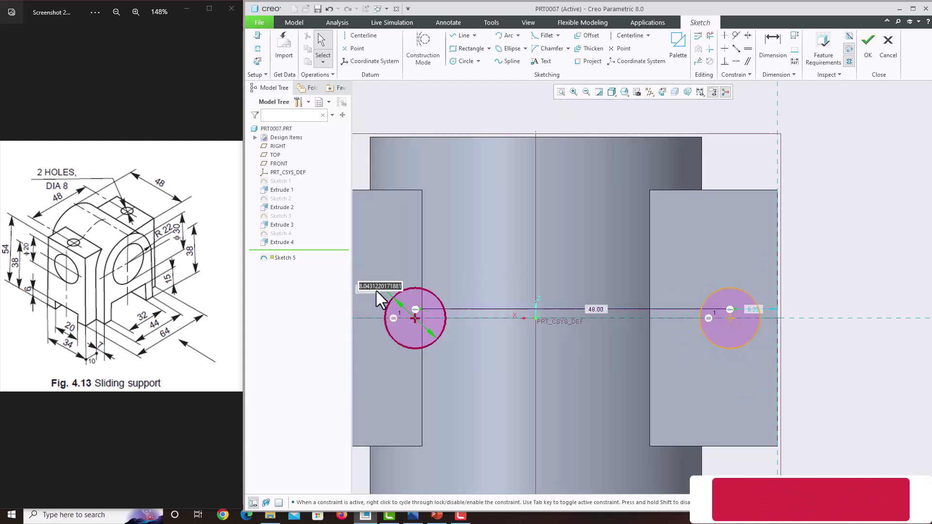
text(8)
key(Return)
scroll(547, 313, up, 2)
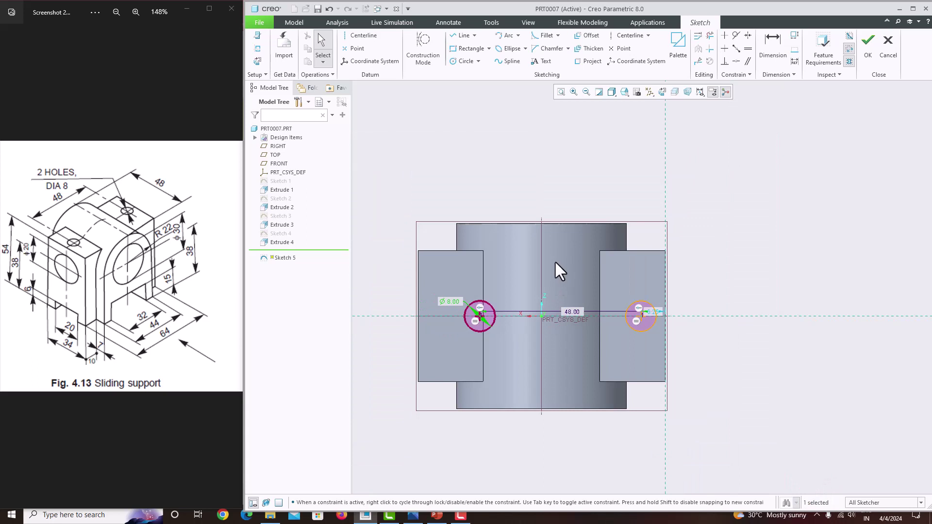
Make the two circle centres symmetric about the vertical centreline.
scroll(551, 260, down, 1)
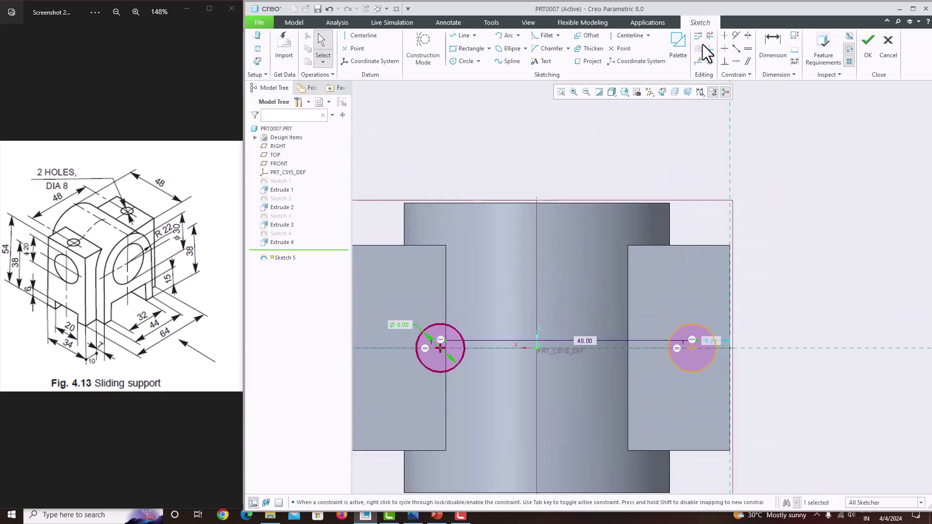
click(747, 36)
click(694, 348)
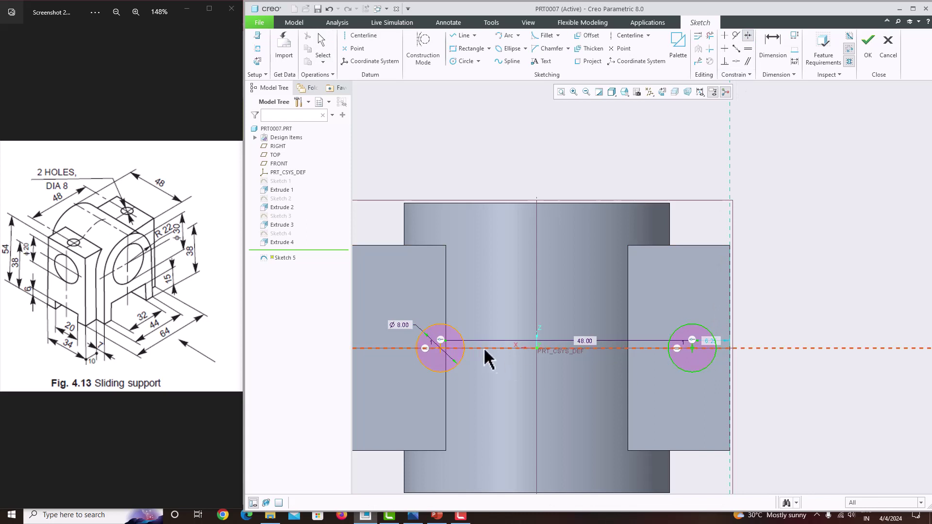
click(537, 281)
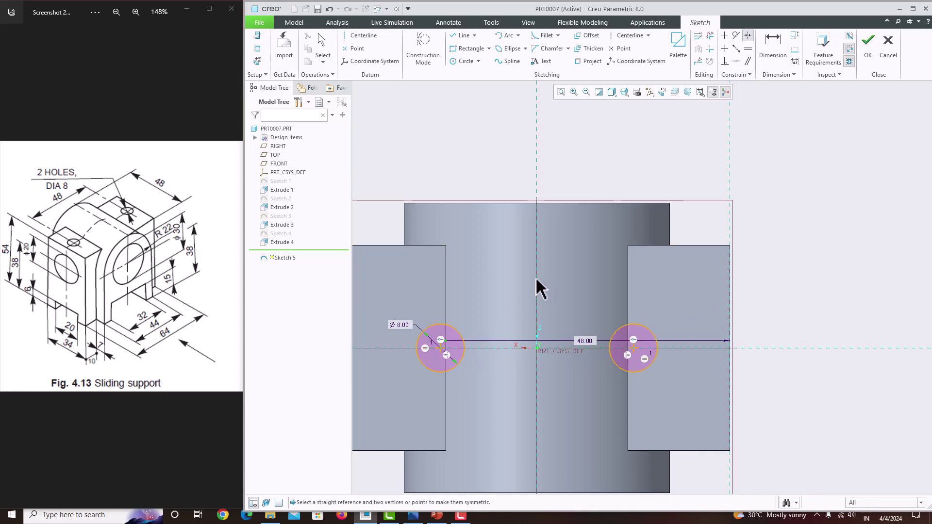
middle_click(586, 340)
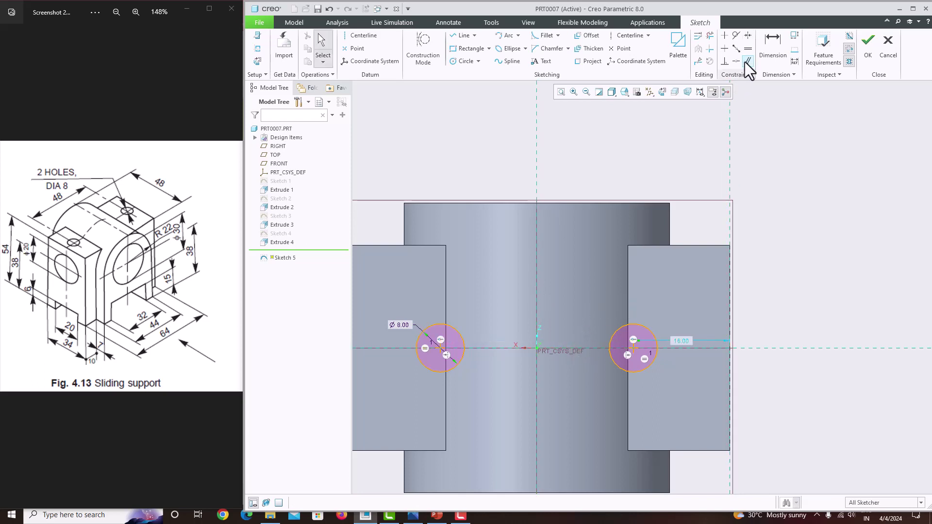
Dimension the centre-to-centre spacing of the two circles as 48.
click(771, 43)
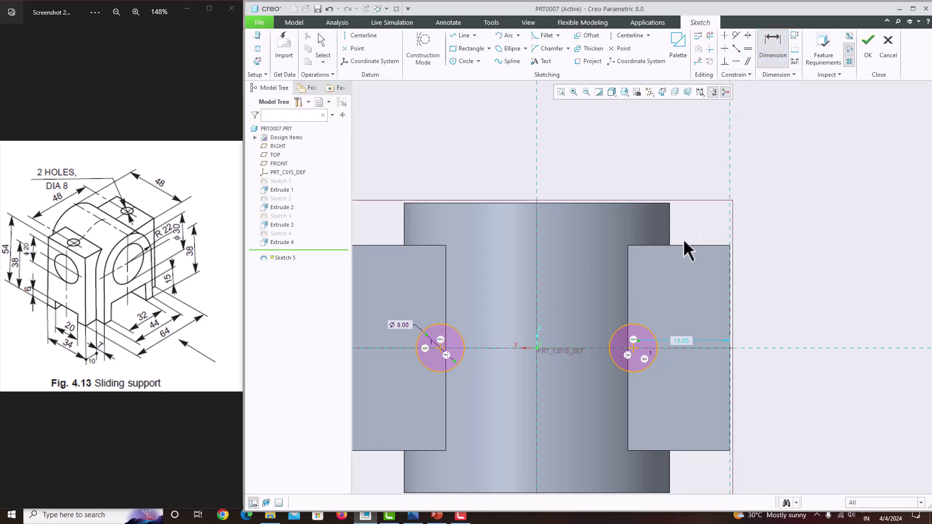
click(639, 357)
click(445, 358)
middle_click(520, 313)
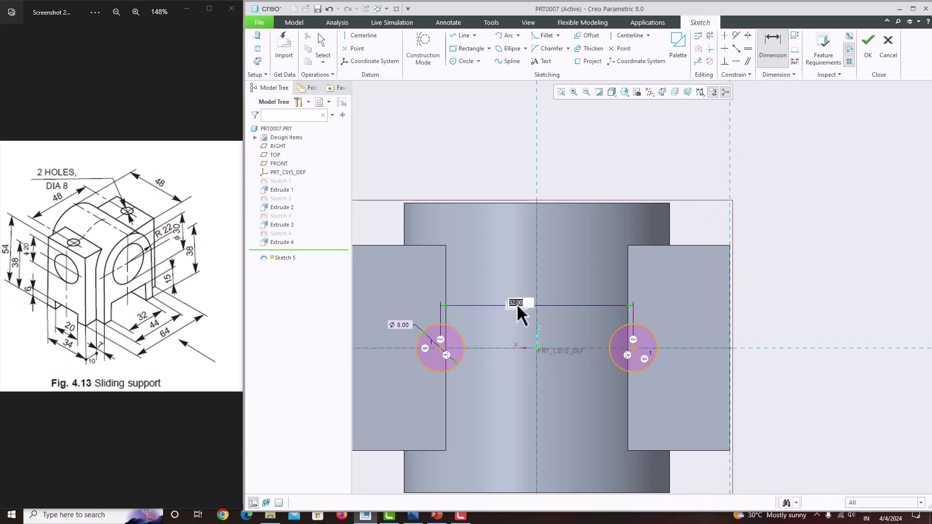
text(48)
key(Return)
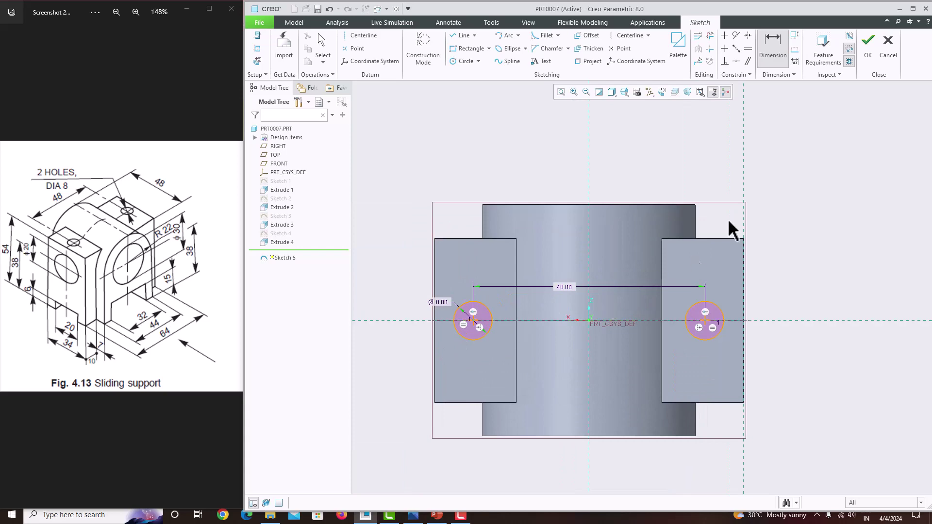
Finish the sketch and extrude it as a Through All cut, creating Extrude 5's two Ø8 holes.
click(868, 48)
click(563, 56)
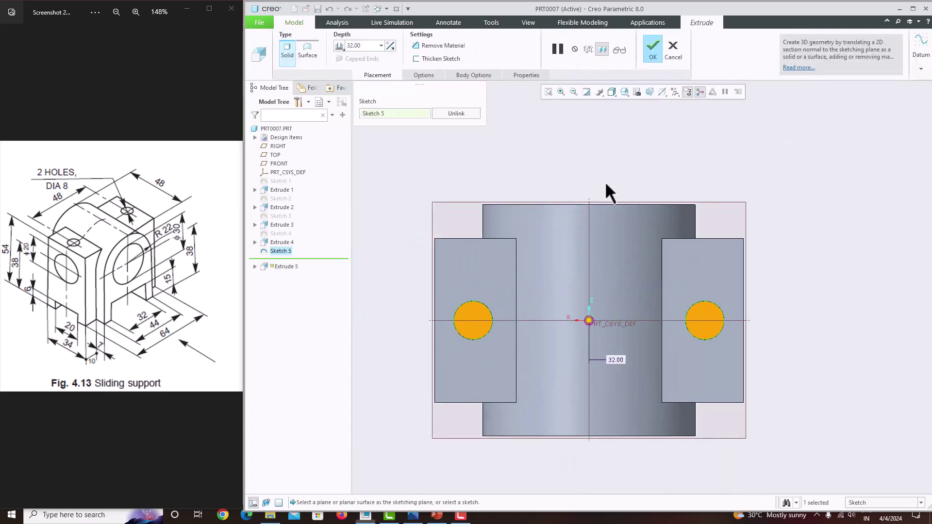
key(ctrl+d)
click(643, 229)
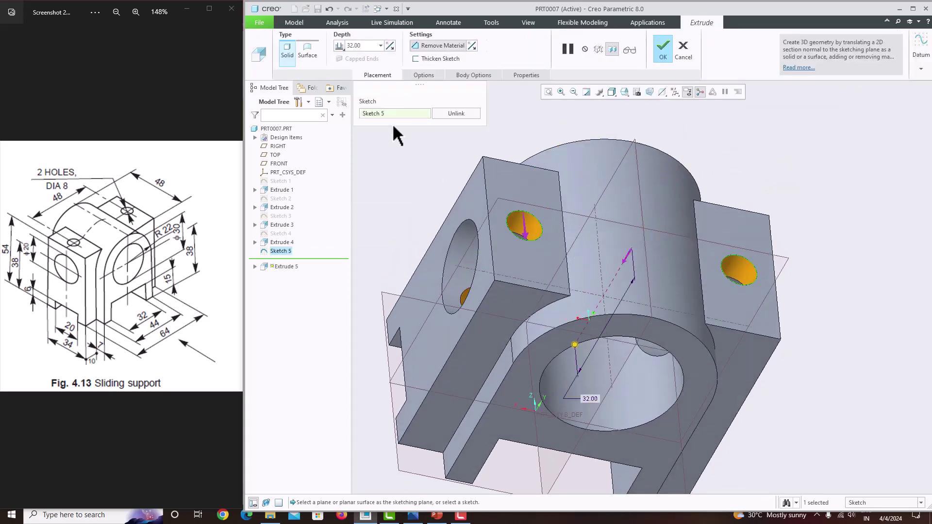
click(343, 48)
click(350, 77)
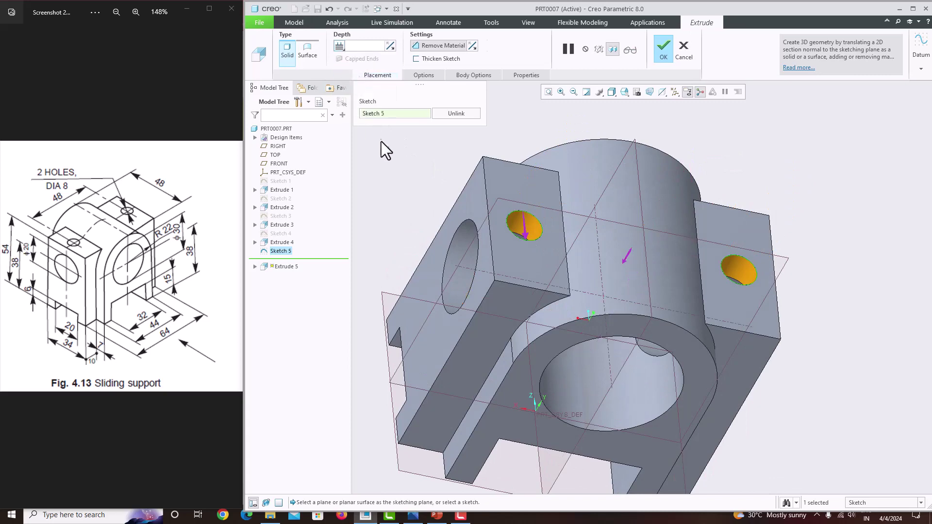
middle_click(559, 260)
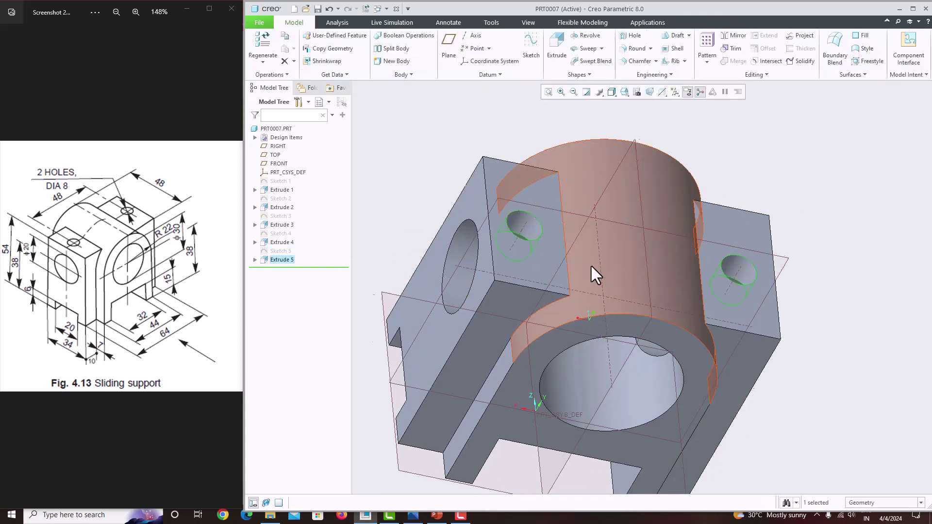
Hide the datum planes and set the display style to Shading With Edges.
mouse_move(590, 264)
middle_down()
mouse_move(636, 286)
mouse_move(563, 268)
mouse_move(595, 270)
mouse_move(591, 276)
mouse_move(605, 266)
mouse_move(589, 281)
middle_up()
scroll(592, 279, up, 3)
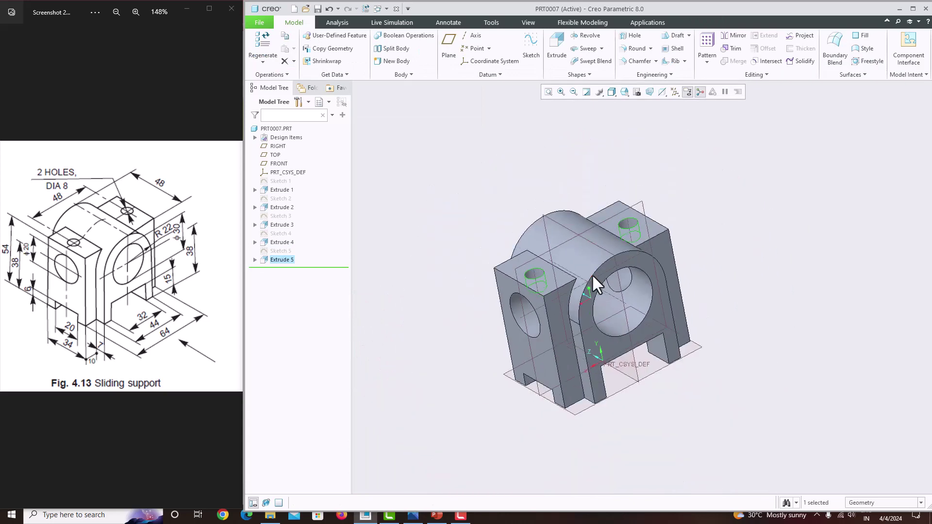
click(674, 93)
click(674, 103)
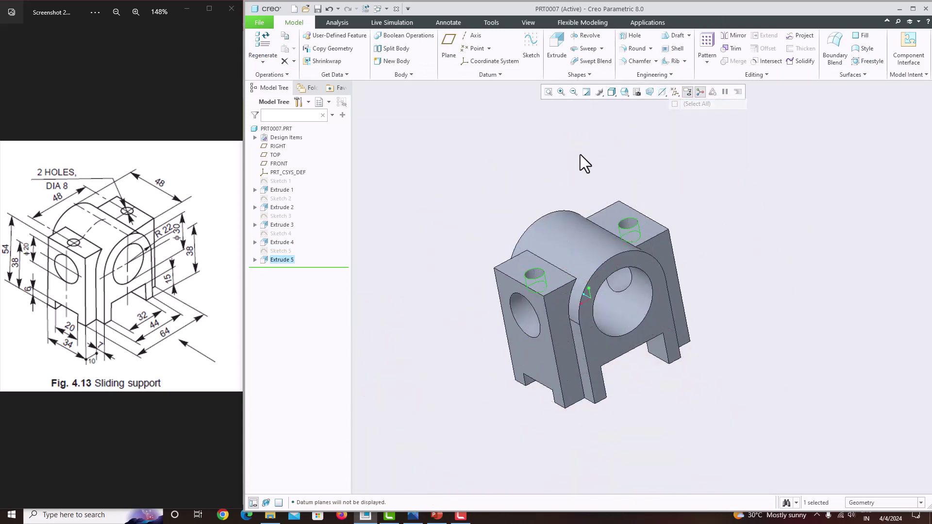
click(610, 92)
click(613, 103)
click(610, 92)
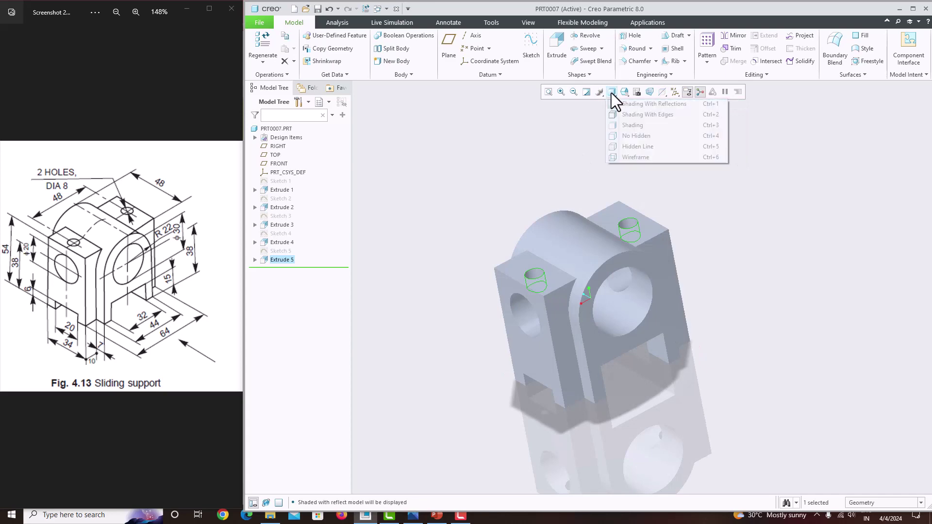
click(622, 116)
Turn the model to a saved orientation and maximize the modelling window to full screen.
click(624, 91)
click(631, 105)
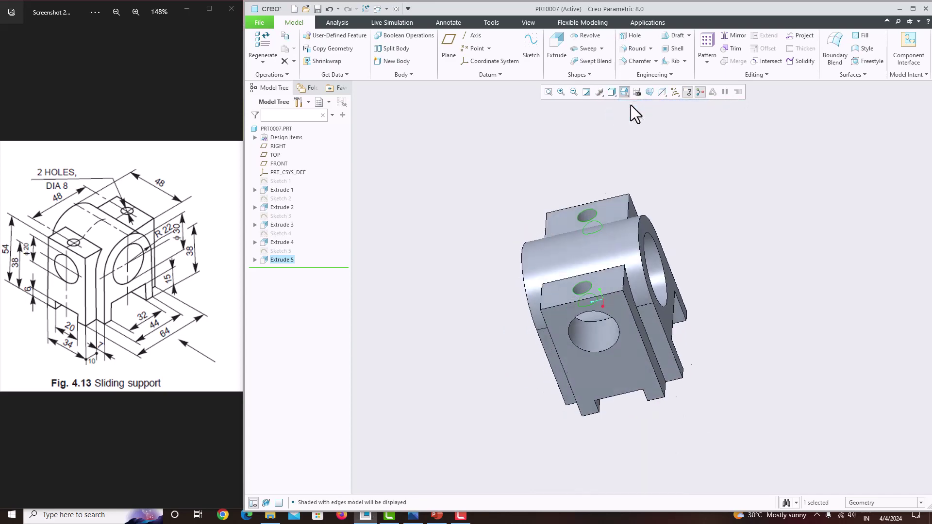
middle_drag(476, 170, 514, 146)
click(912, 9)
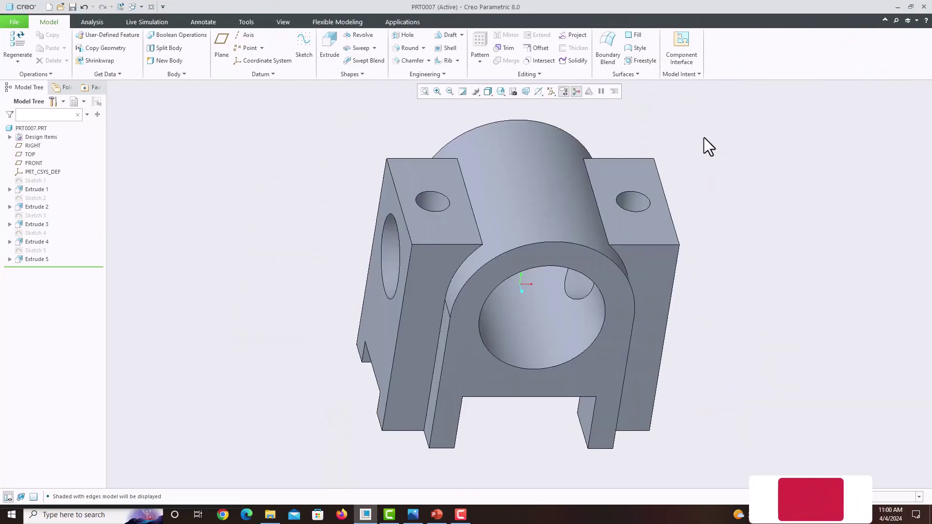
middle_drag(692, 180, 572, 233)
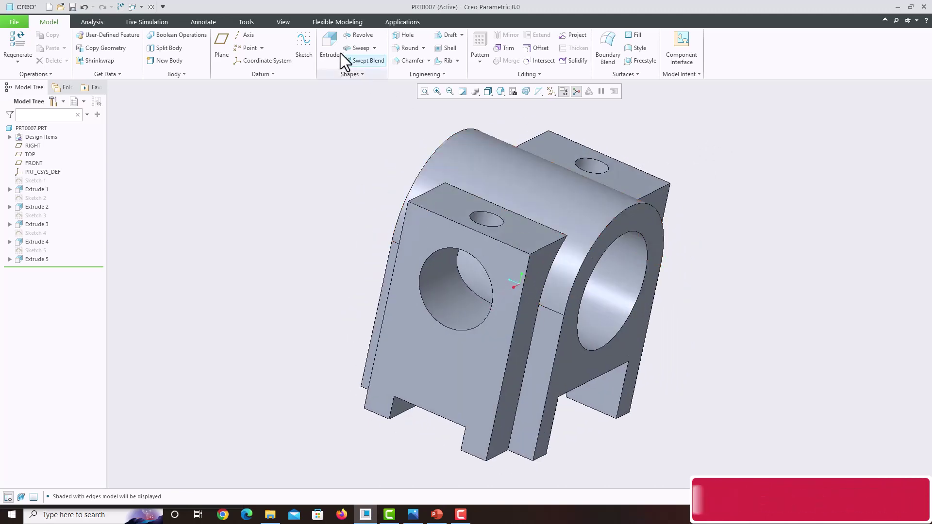
Apply the white appearance to both bores' inner surfaces and the two Ø8 hole surfaces.
click(283, 22)
click(100, 62)
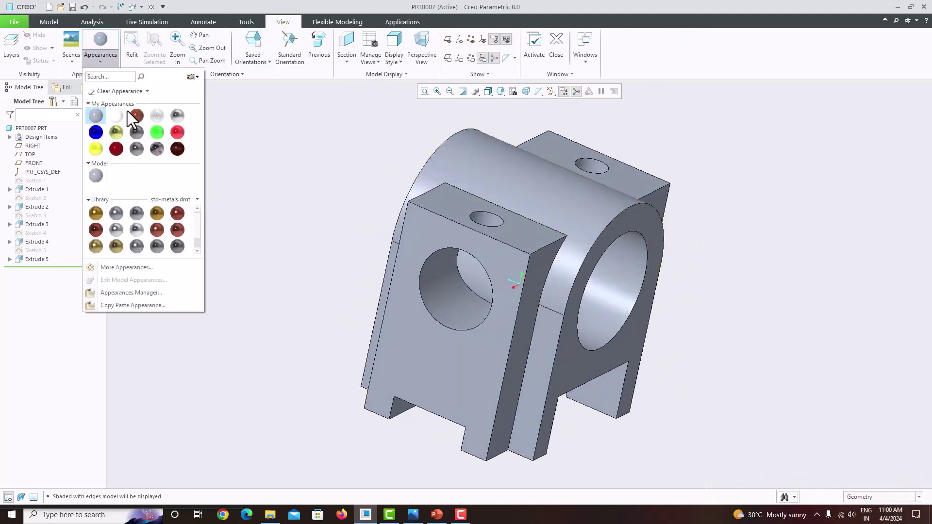
click(118, 118)
click(466, 273)
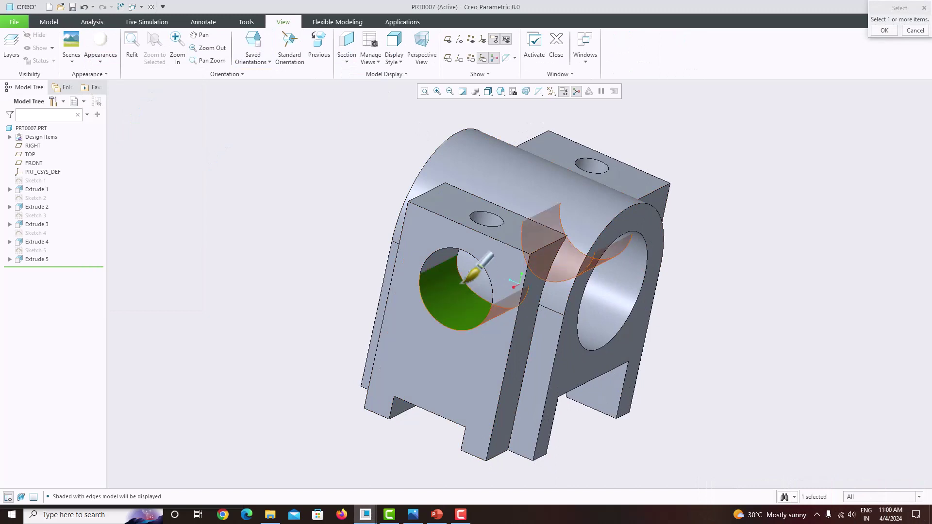
click(609, 302)
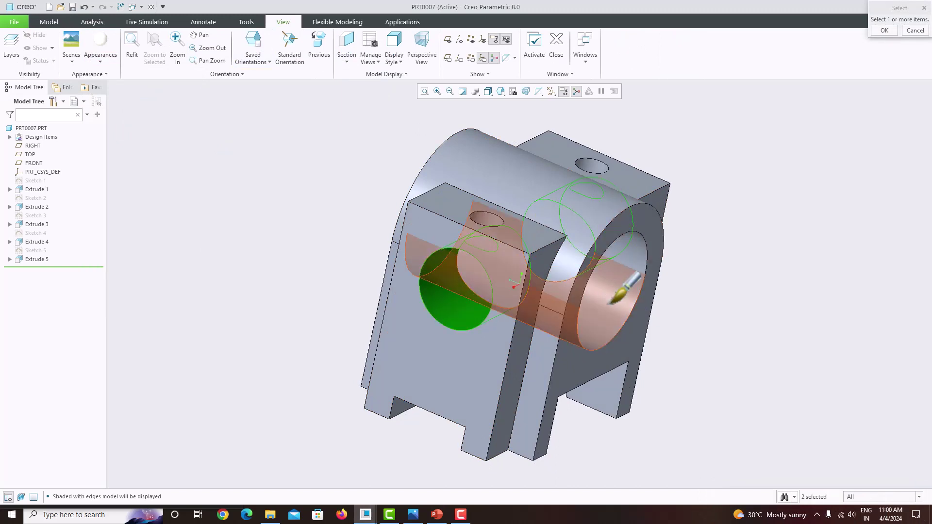
click(611, 297)
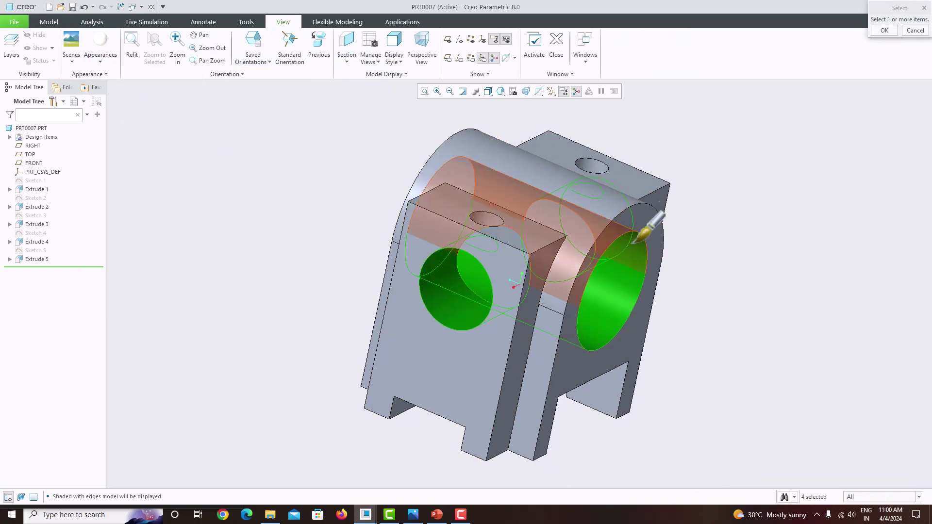
click(592, 165)
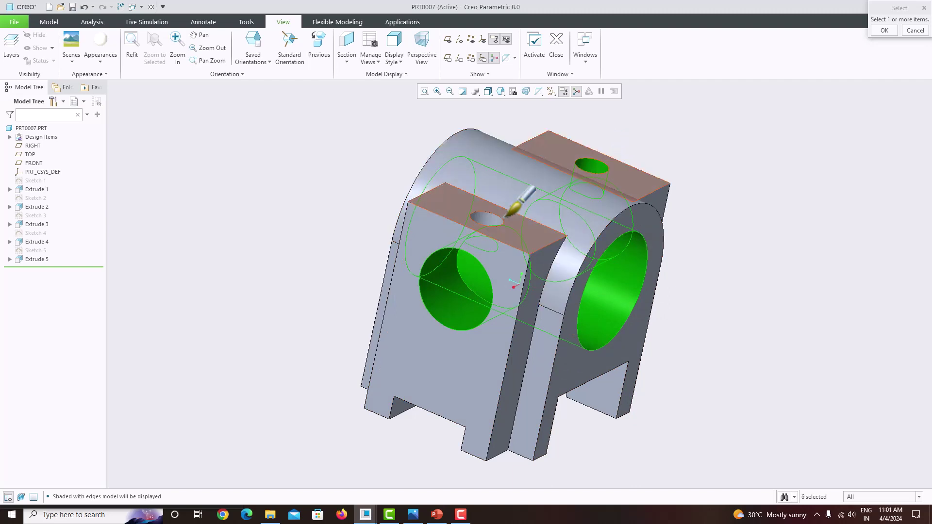
click(484, 221)
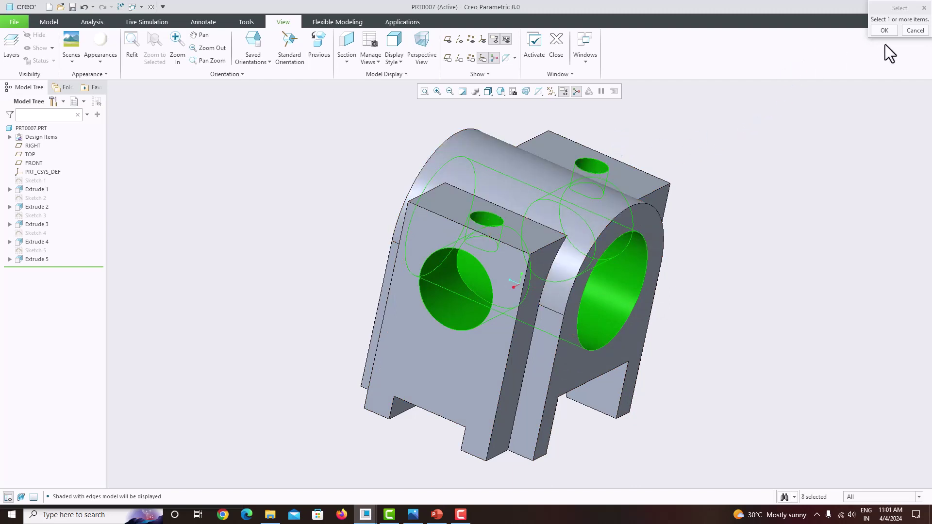
click(884, 30)
Apply red to the top, front, side, arch, leg and bottom faces.
middle_drag(784, 224, 662, 212)
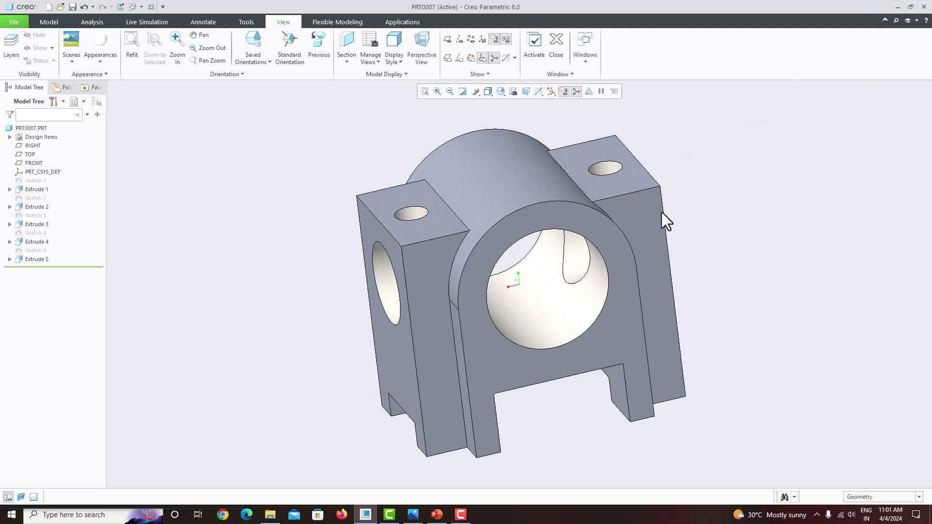
click(102, 62)
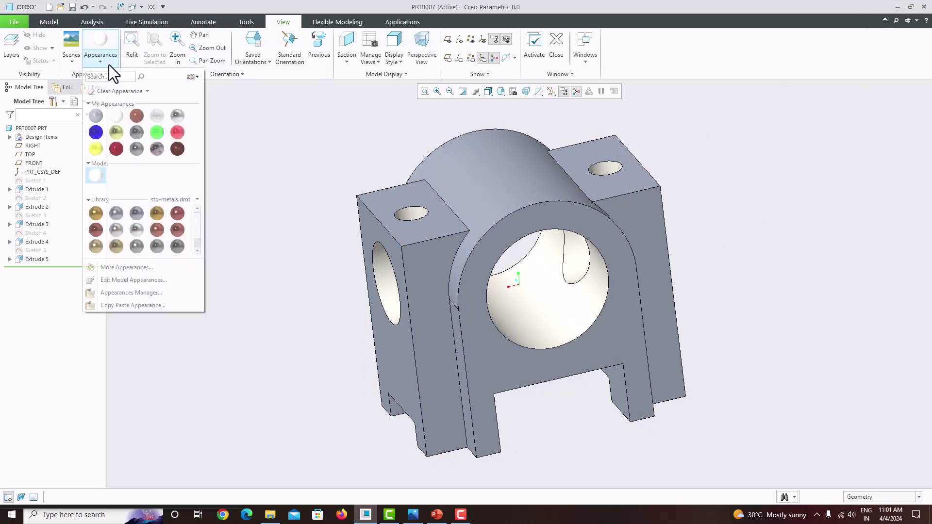
click(179, 135)
click(512, 199)
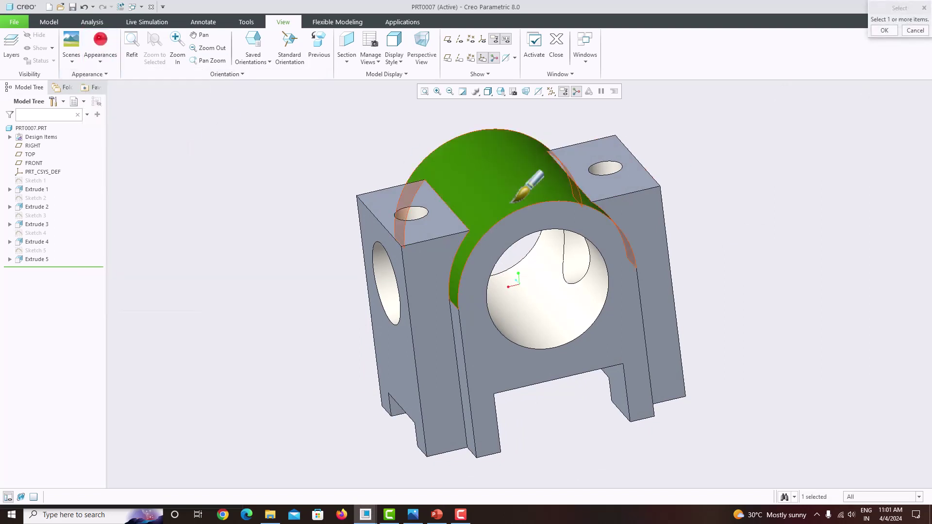
click(442, 217)
click(433, 273)
click(402, 260)
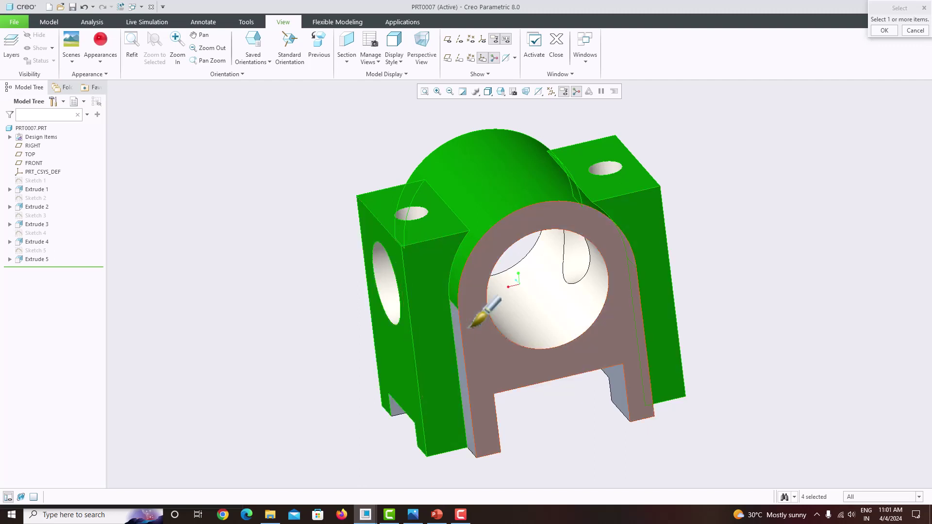
click(478, 311)
click(475, 318)
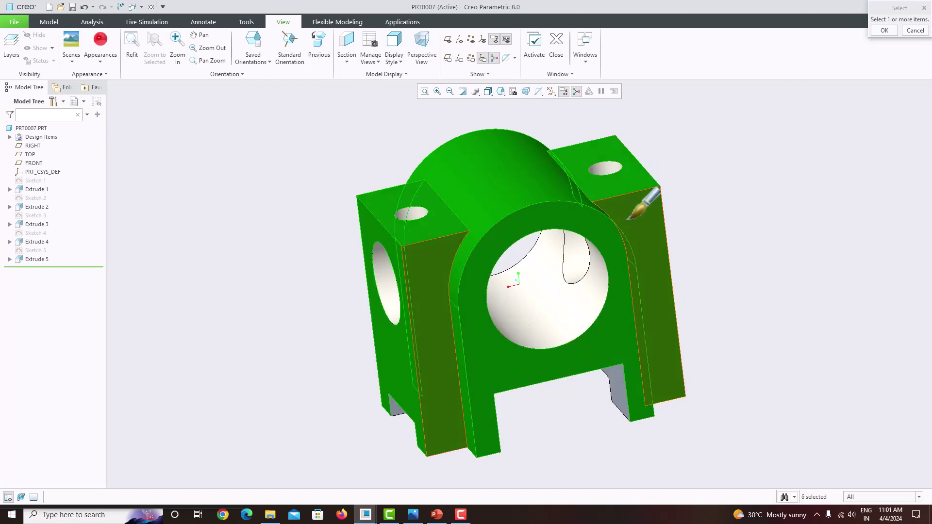
click(620, 386)
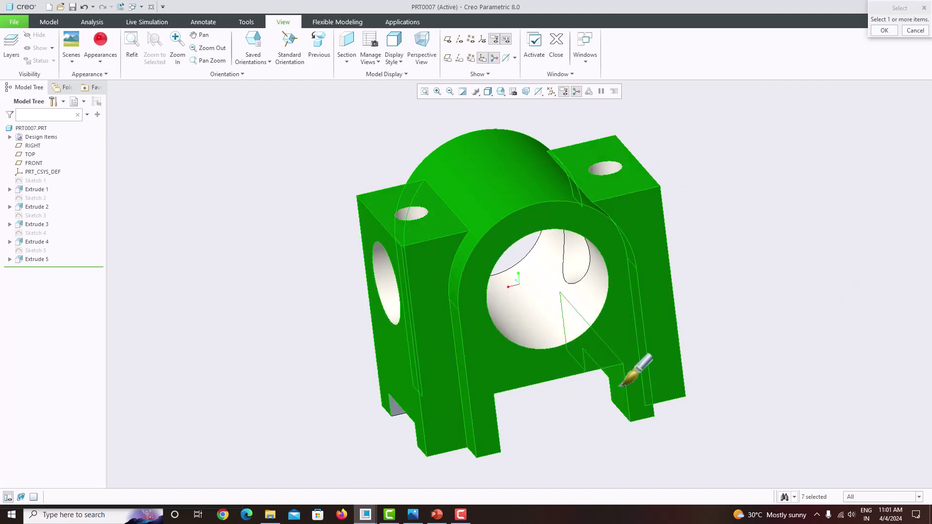
click(398, 406)
click(884, 30)
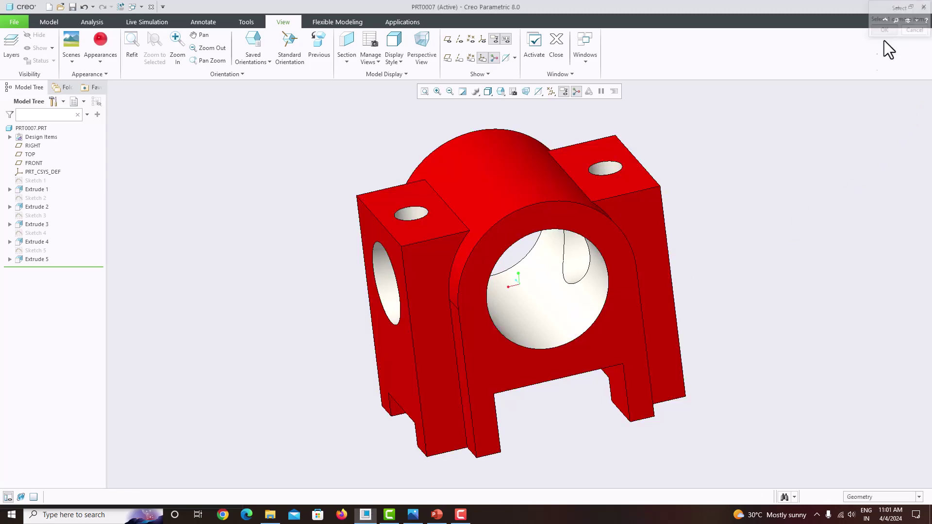
Colour the remaining grey back, side strip and underside faces red.
key(ctrl+d)
middle_drag(733, 214, 702, 247)
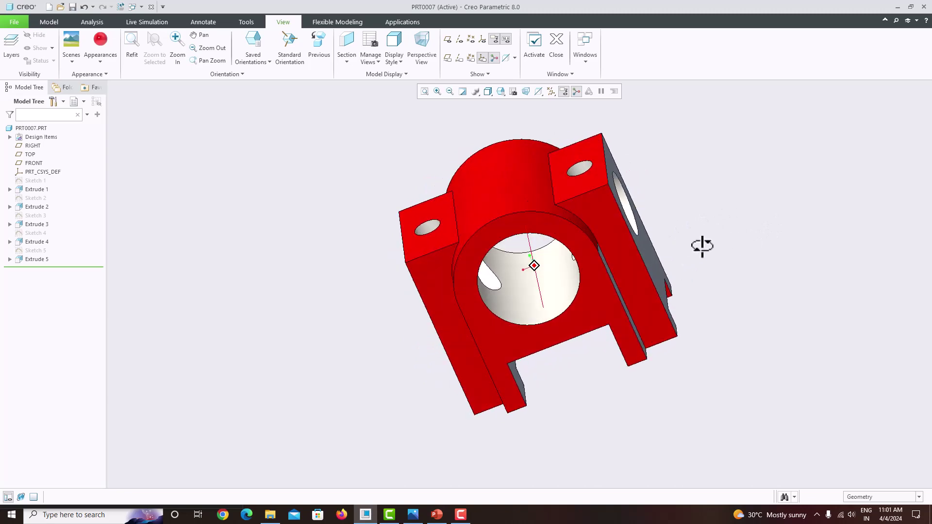
click(112, 52)
middle_drag(518, 167, 609, 214)
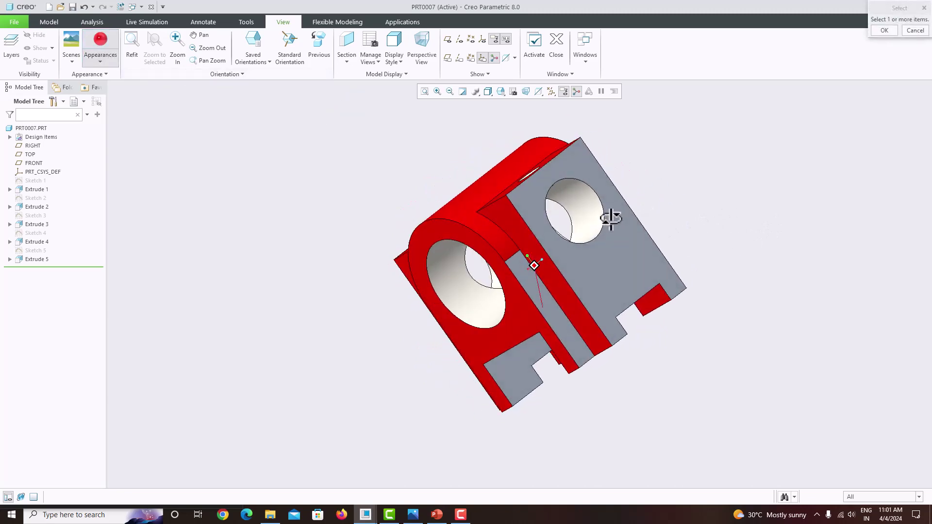
click(637, 232)
ctrl+click(552, 270)
middle_drag(552, 270, 628, 261)
ctrl+click(604, 249)
ctrl+click(632, 208)
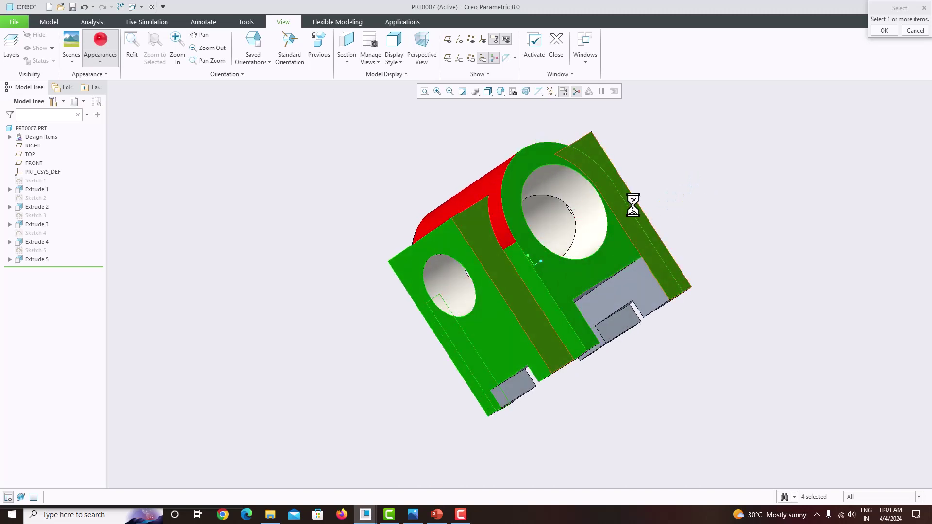
ctrl+click(639, 280)
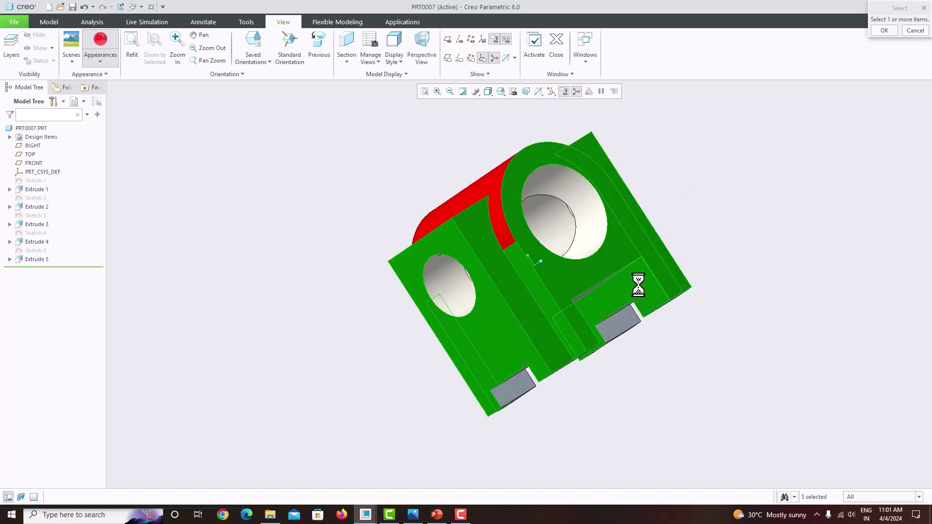
ctrl+click(625, 320)
click(885, 30)
middle_drag(701, 203, 766, 214)
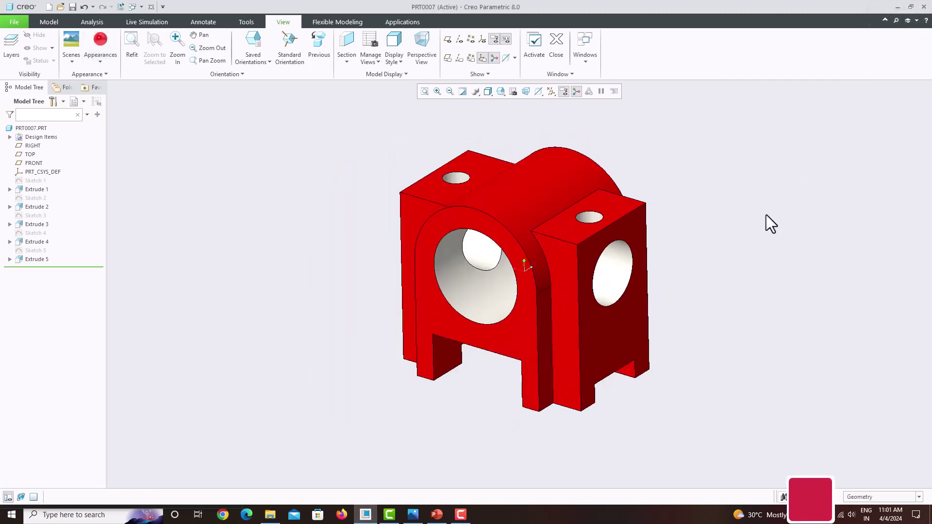